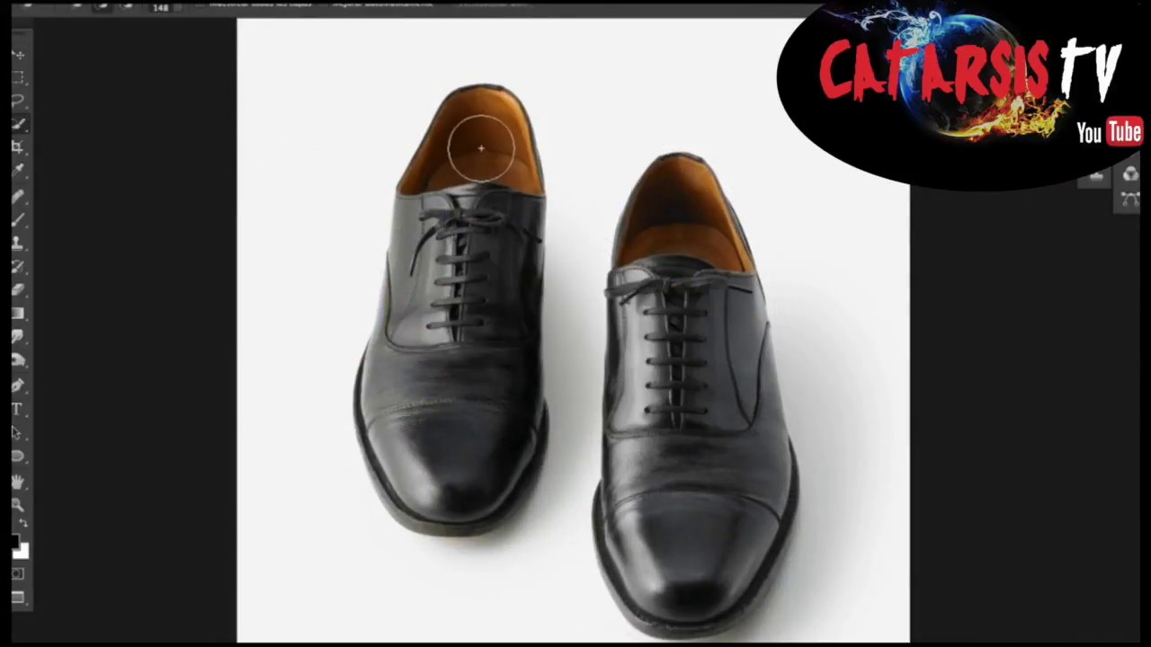
# - Start the Quick Selection on the left shoe, beginning at its opening
pyautogui.moveTo(452, 183)
pyautogui.mouseDown()
pyautogui.moveTo(411, 270)
pyautogui.moveTo(397, 398)
pyautogui.moveTo(382, 382)
pyautogui.mouseUp()
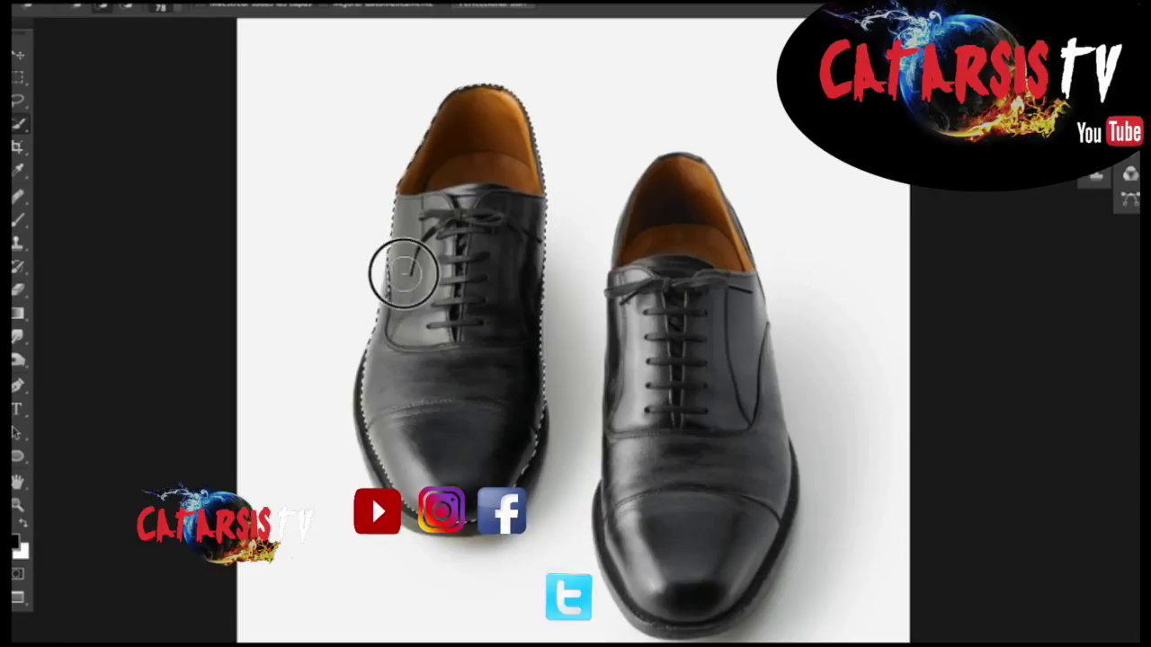
# - Extend the selection over the left shoe's edge, outer side, toe and sole
pyautogui.moveTo(405, 253); pyautogui.dragTo(376, 350)
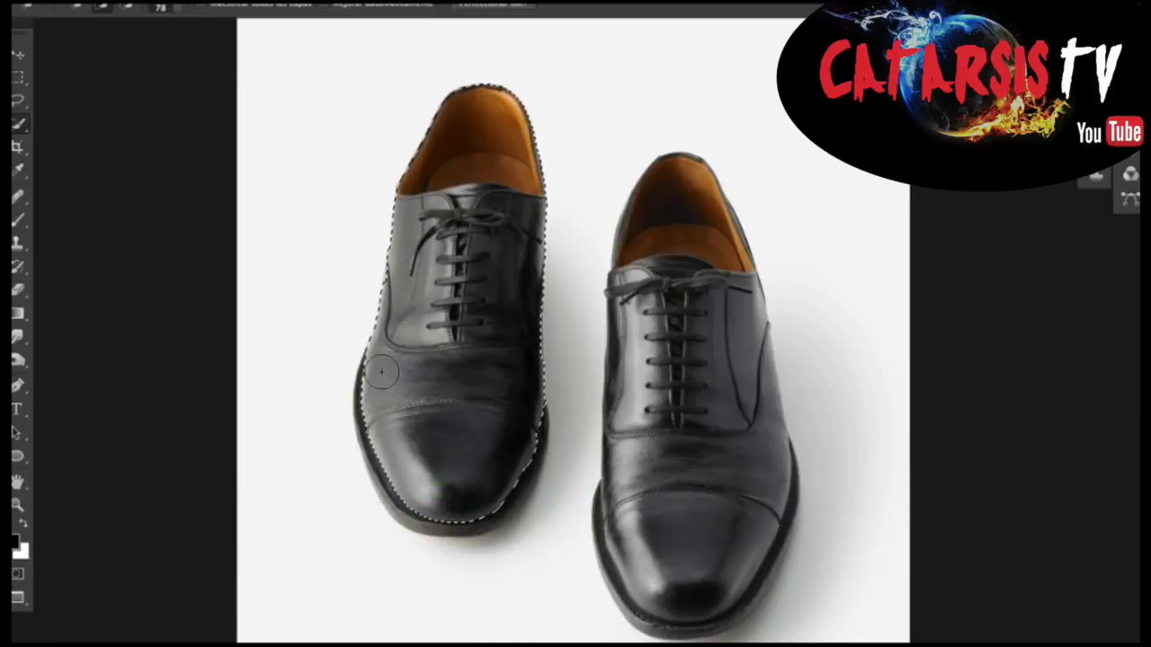
pyautogui.moveTo(376, 351); pyautogui.dragTo(382, 454)
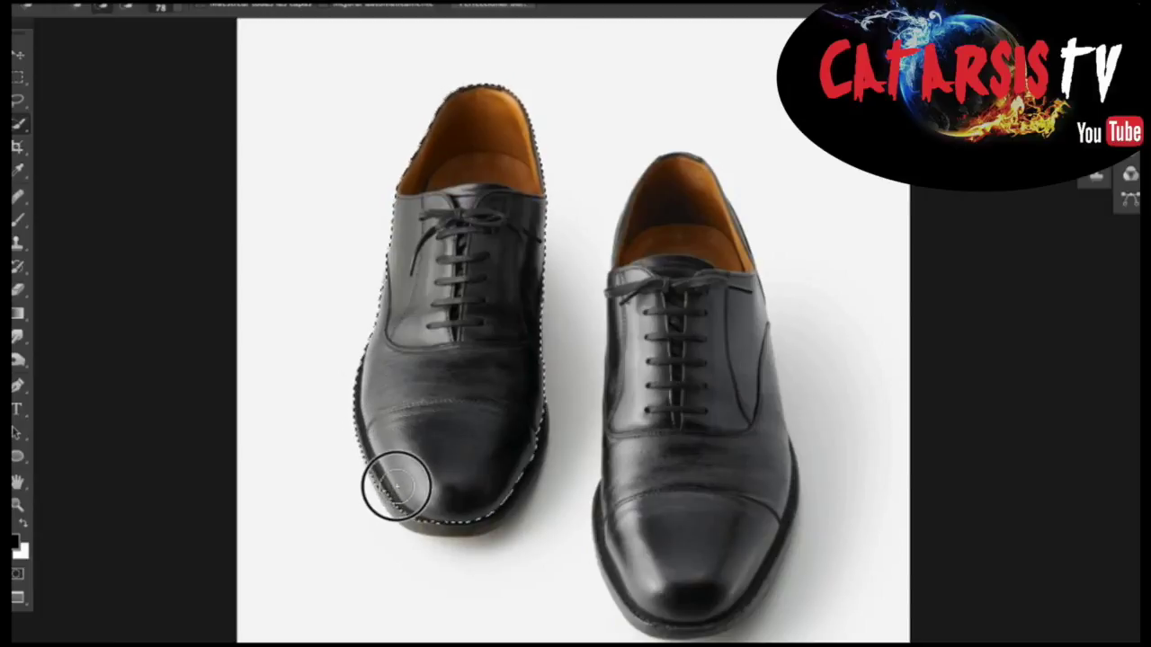
pyautogui.moveTo(409, 507)
pyautogui.mouseDown()
pyautogui.moveTo(428, 514)
pyautogui.moveTo(488, 480)
pyautogui.moveTo(470, 514)
pyautogui.moveTo(509, 477)
pyautogui.mouseUp()
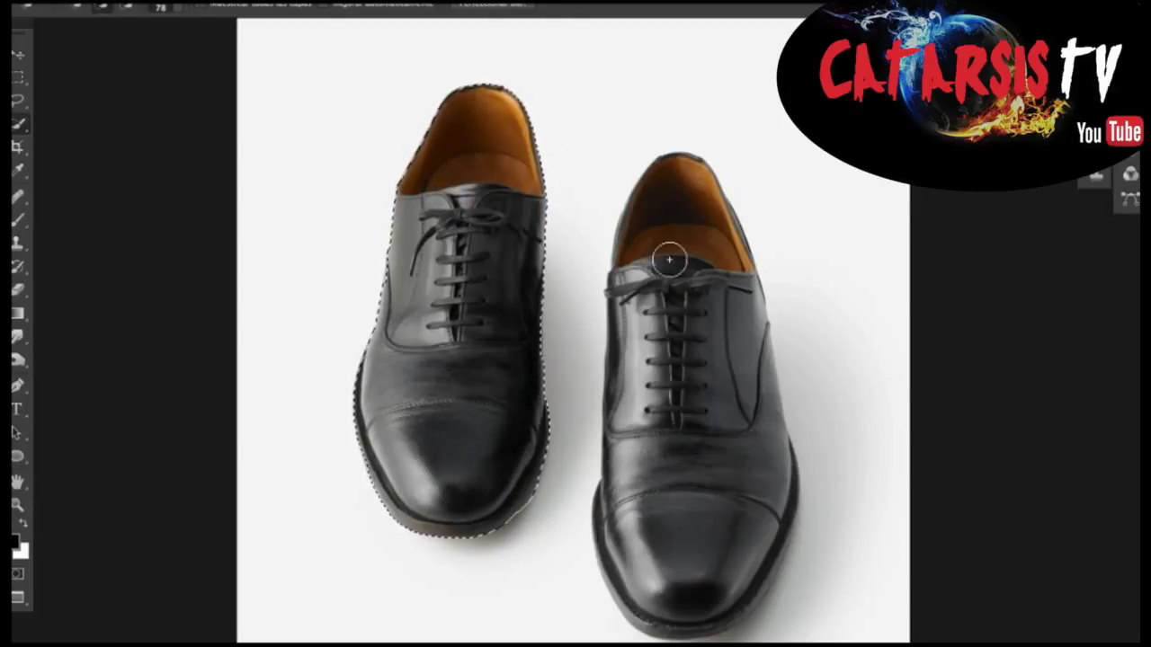
# - Add the right shoe's lining, laces, side and toe to the selection
pyautogui.moveTo(667, 178); pyautogui.dragTo(644, 236)
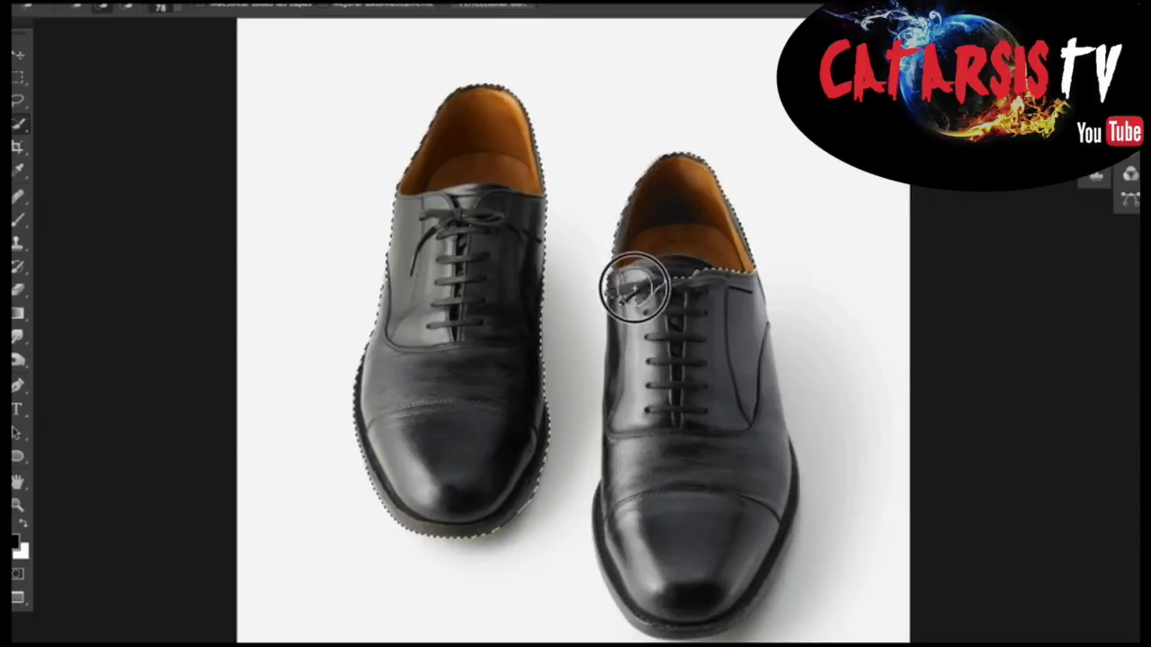
pyautogui.moveTo(631, 310); pyautogui.dragTo(630, 342)
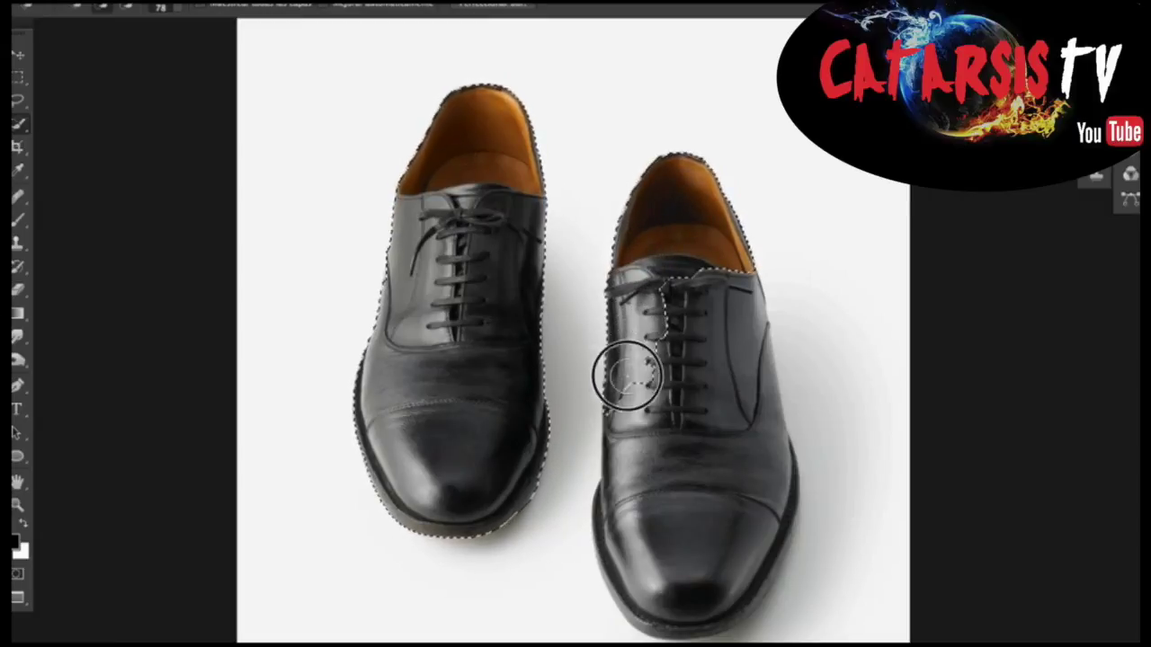
pyautogui.moveTo(624, 446); pyautogui.dragTo(623, 499)
pyautogui.press(']')
pyautogui.moveTo(697, 352); pyautogui.dragTo(733, 534)
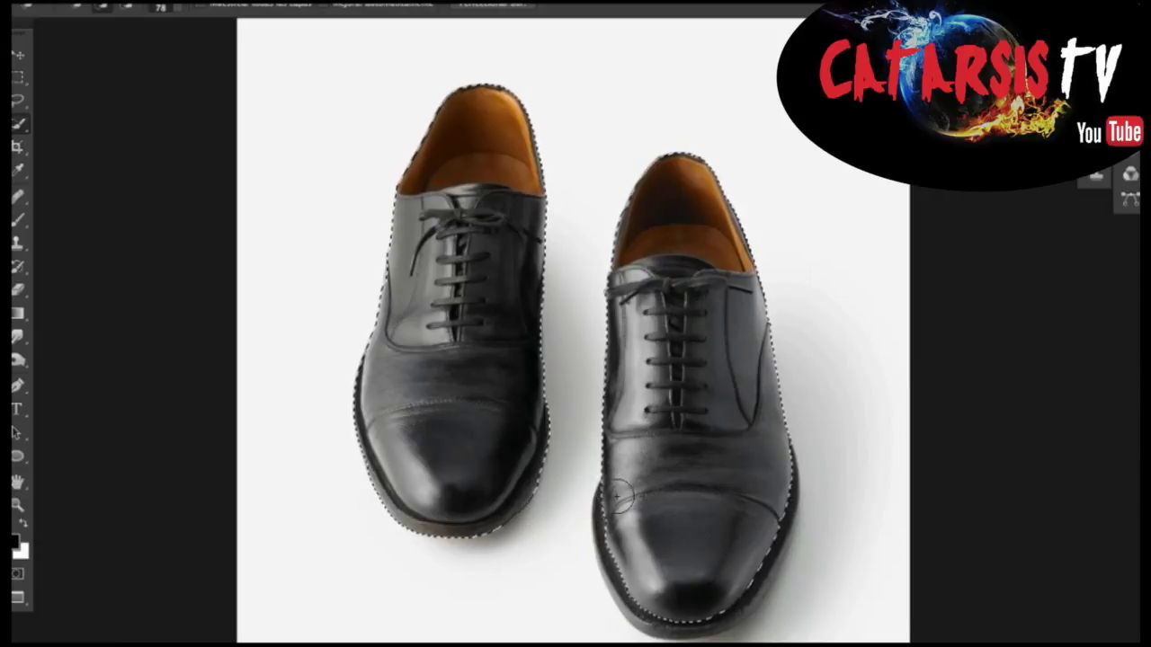
pyautogui.moveTo(610, 510); pyautogui.dragTo(632, 586)
# - Zoom in on the toes, adjust the brush size, then return to the full view
pyautogui.moveTo(653, 521)
pyautogui.mouseDown()
pyautogui.moveTo(617, 347)
pyautogui.moveTo(591, 411)
pyautogui.moveTo(617, 453)
pyautogui.moveTo(744, 468)
pyautogui.moveTo(840, 422)
pyautogui.moveTo(809, 417)
pyautogui.moveTo(938, 291)
pyautogui.moveTo(891, 314)
pyautogui.moveTo(874, 344)
pyautogui.moveTo(905, 264)
pyautogui.mouseUp()
pyautogui.scroll(2, 593, 413)
pyautogui.scroll(2, 580, 359)
pyautogui.press(']')
pyautogui.press(']')
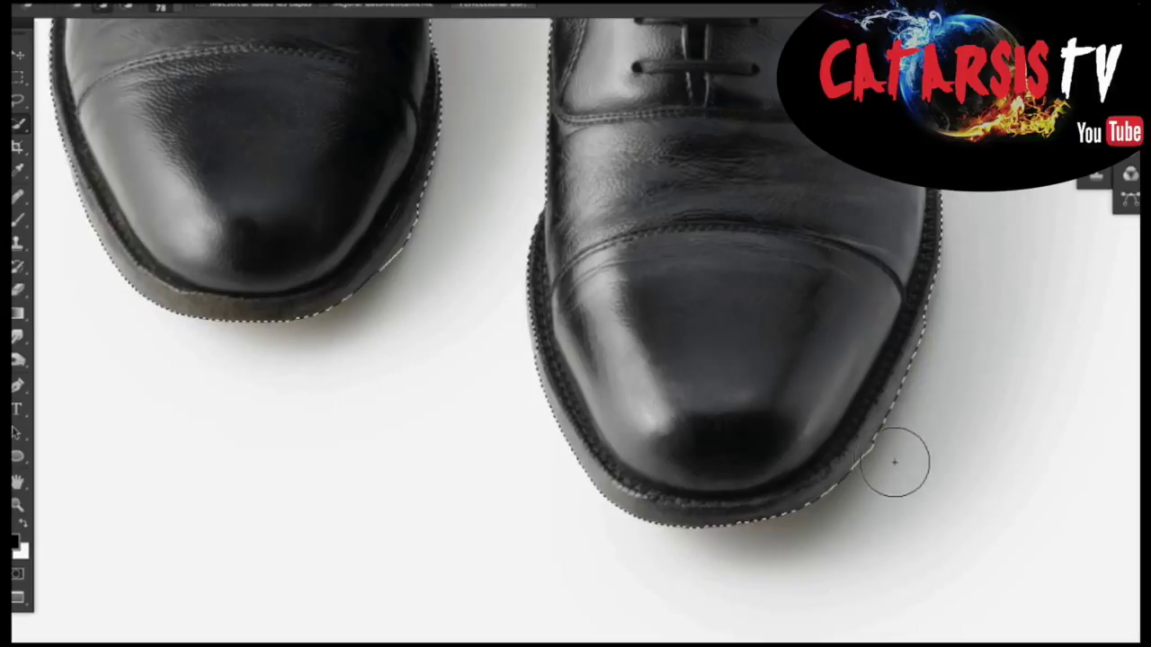
pyautogui.press(']')
pyautogui.press(']')
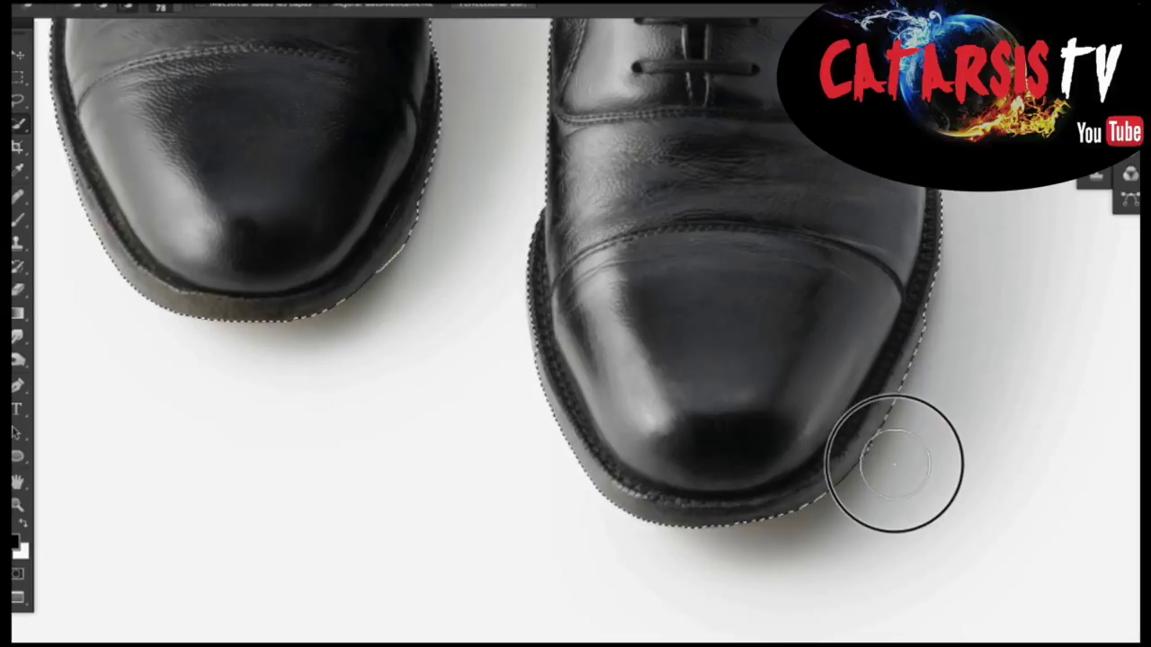
pyautogui.press('[')
pyautogui.press('[')
pyautogui.hotkey('ctrl', '0')
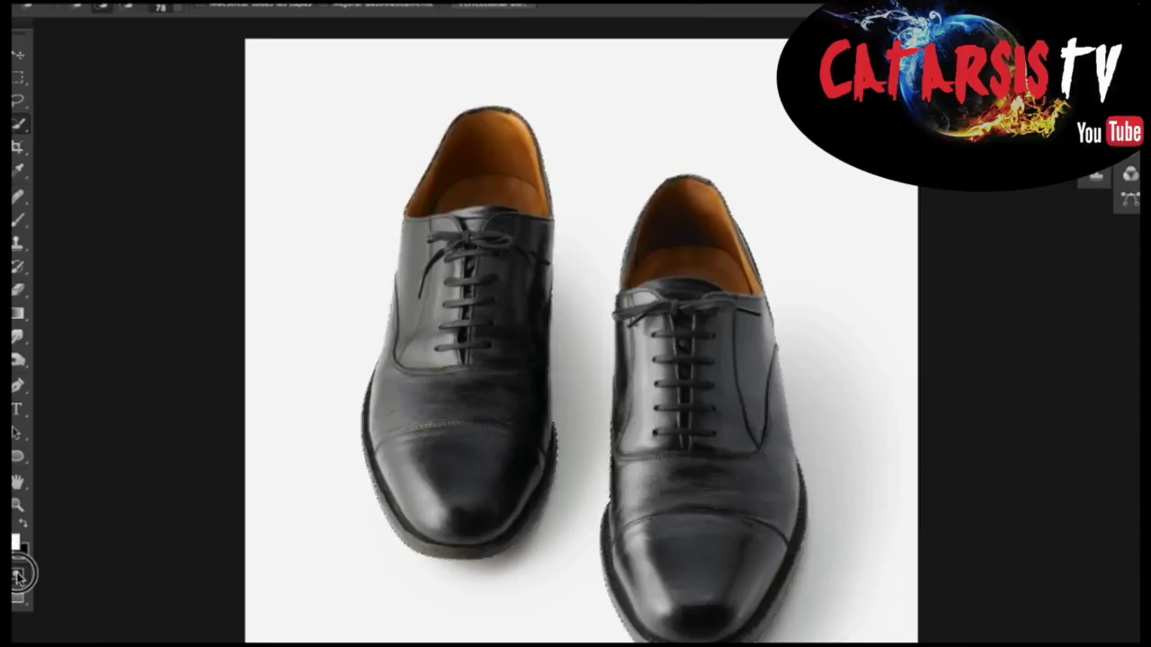
# - Enter Quick Mask and touch up the shoe edges with a 16 px brush
pyautogui.click(18, 577)
pyautogui.scroll(2, 552, 392)
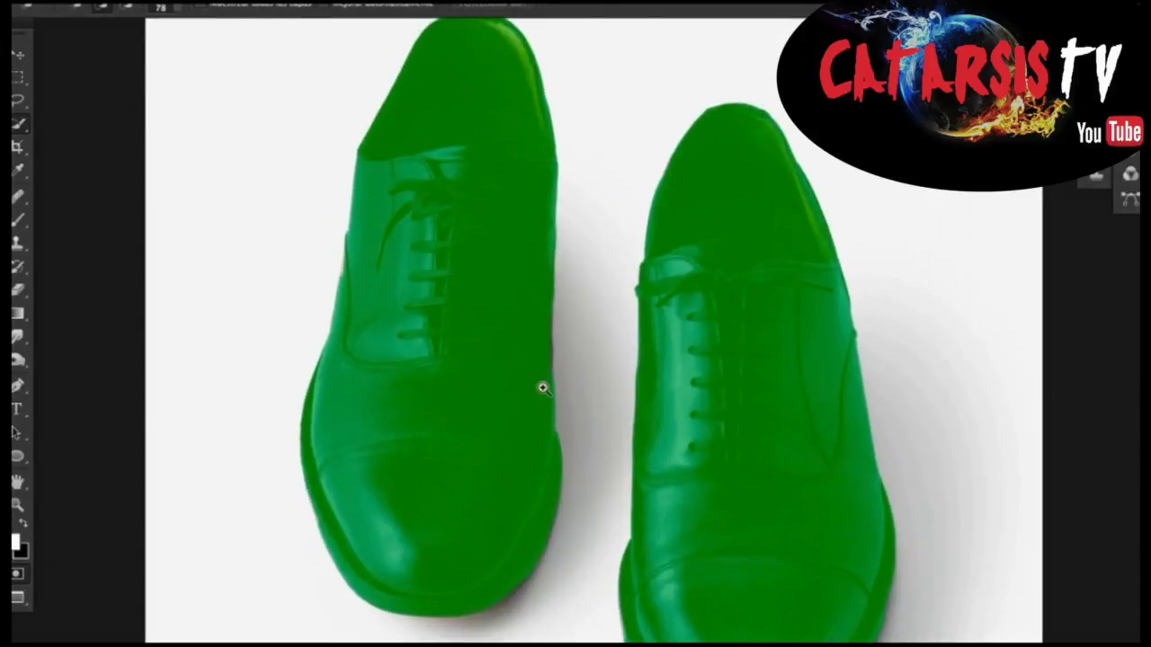
pyautogui.scroll(2, 542, 386)
pyautogui.scroll(3, 542, 386)
pyautogui.scroll(-2, 562, 225)
pyautogui.scroll(-3, 549, 315)
pyautogui.scroll(-2, 495, 342)
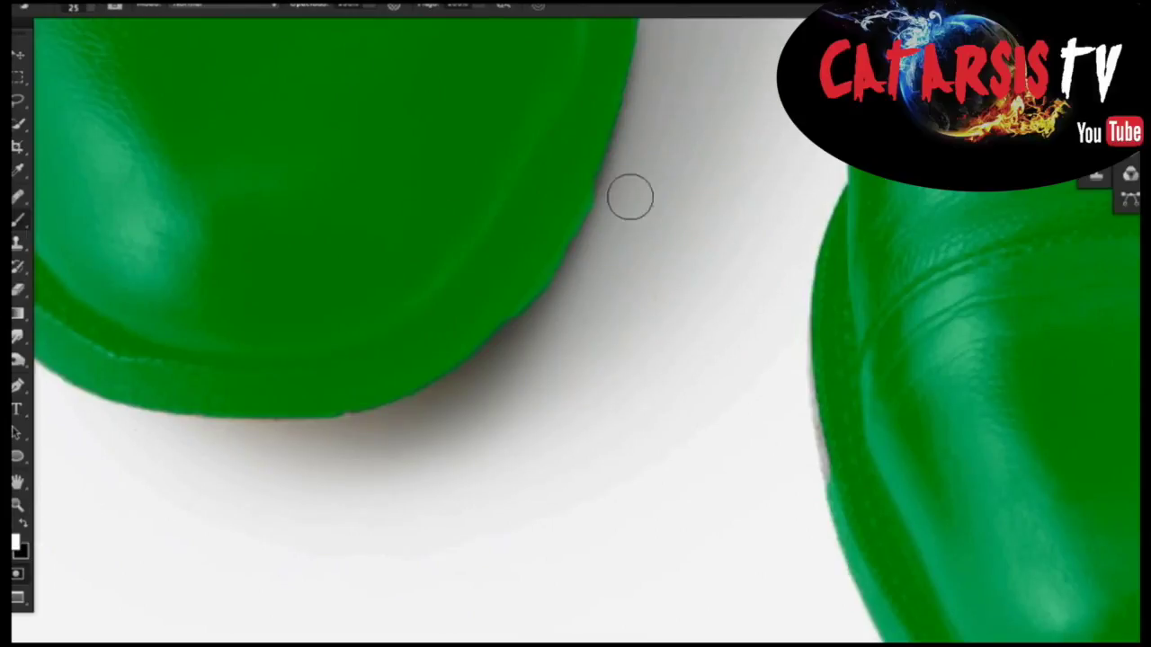
pyautogui.moveTo(635, 165); pyautogui.dragTo(611, 187)
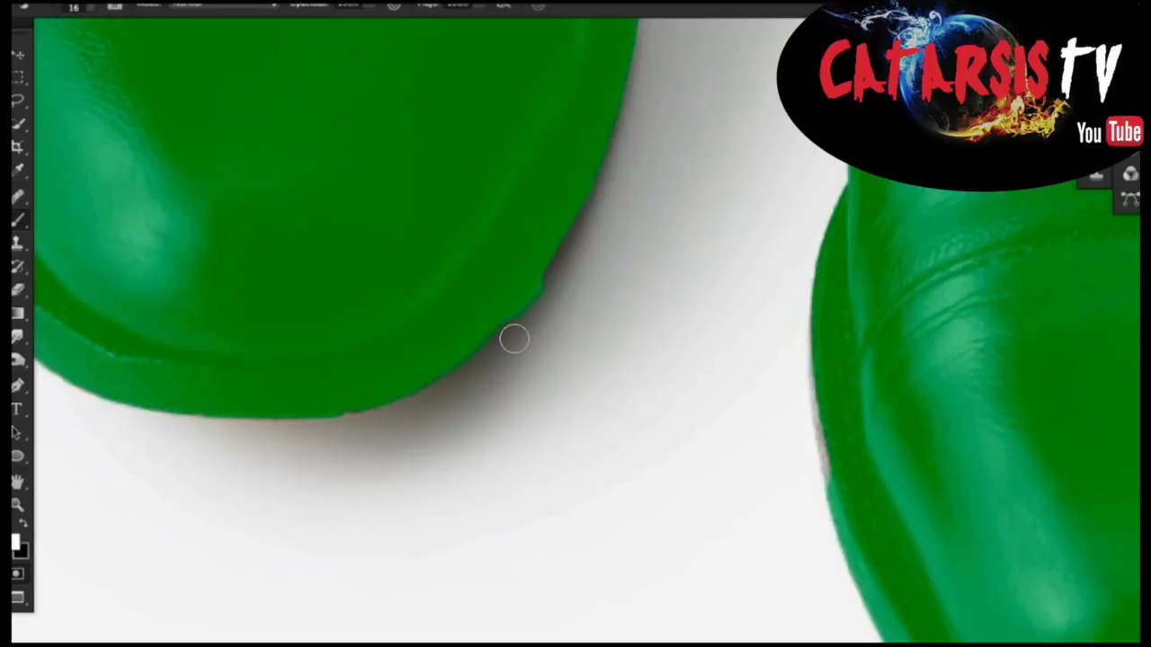
pyautogui.scroll(1, 535, 317)
pyautogui.scroll(5, 535, 310)
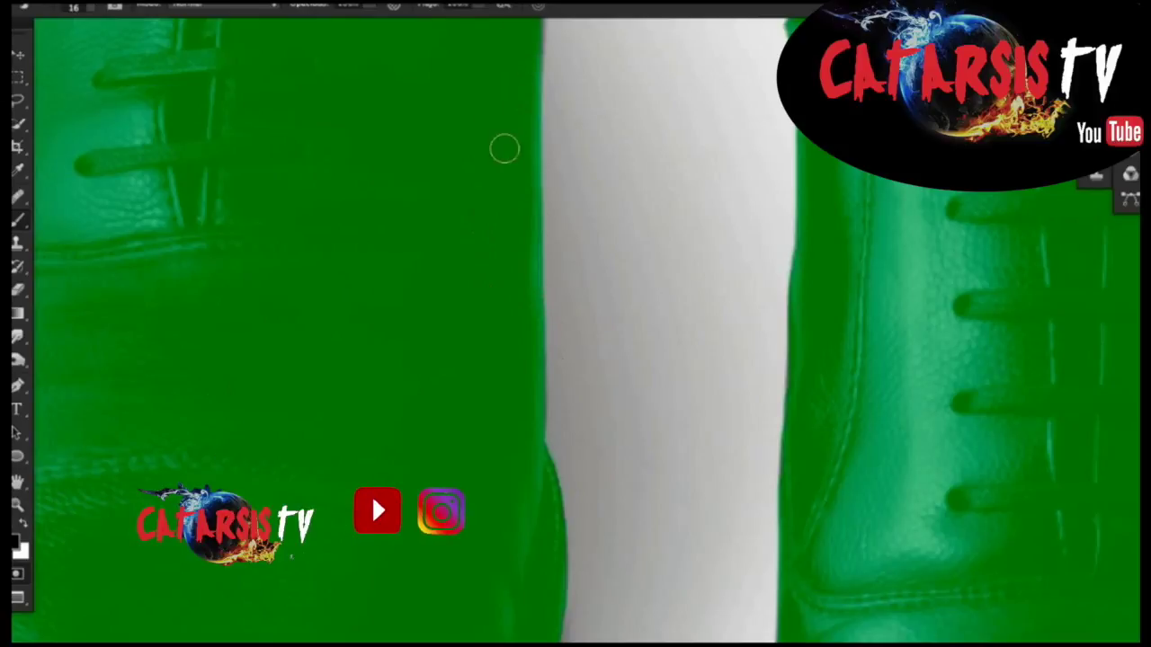
pyautogui.scroll(3, 504, 147)
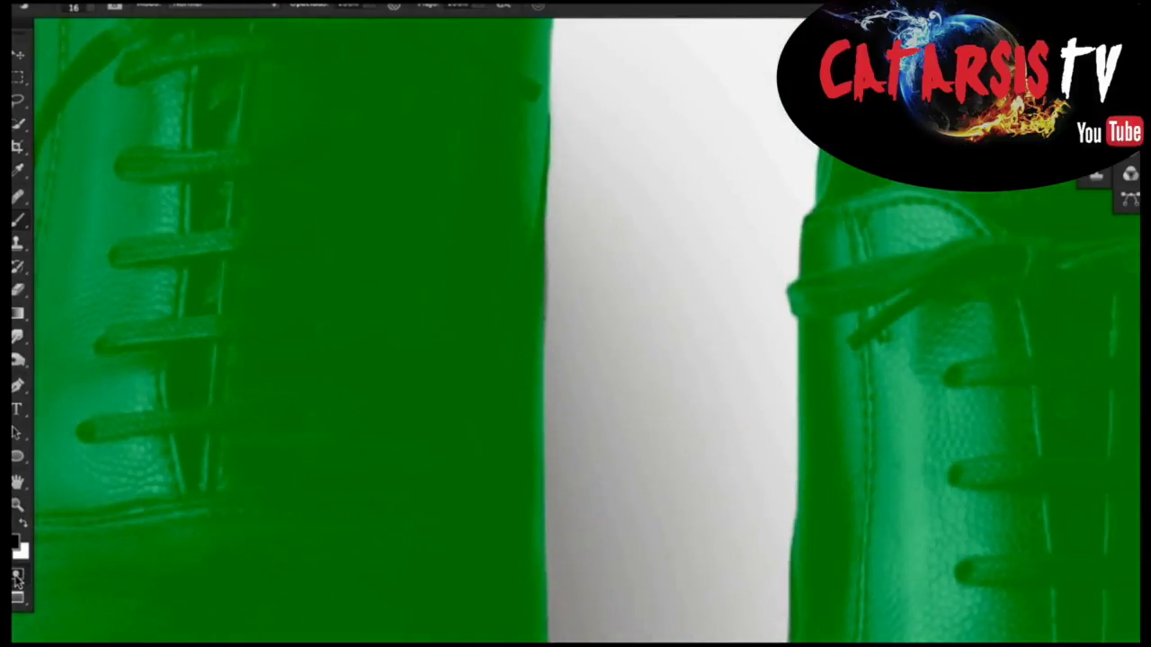
# - Set Quick Mask to tint Selected Areas and convert it back to a selection
pyautogui.doubleClick(18, 580)
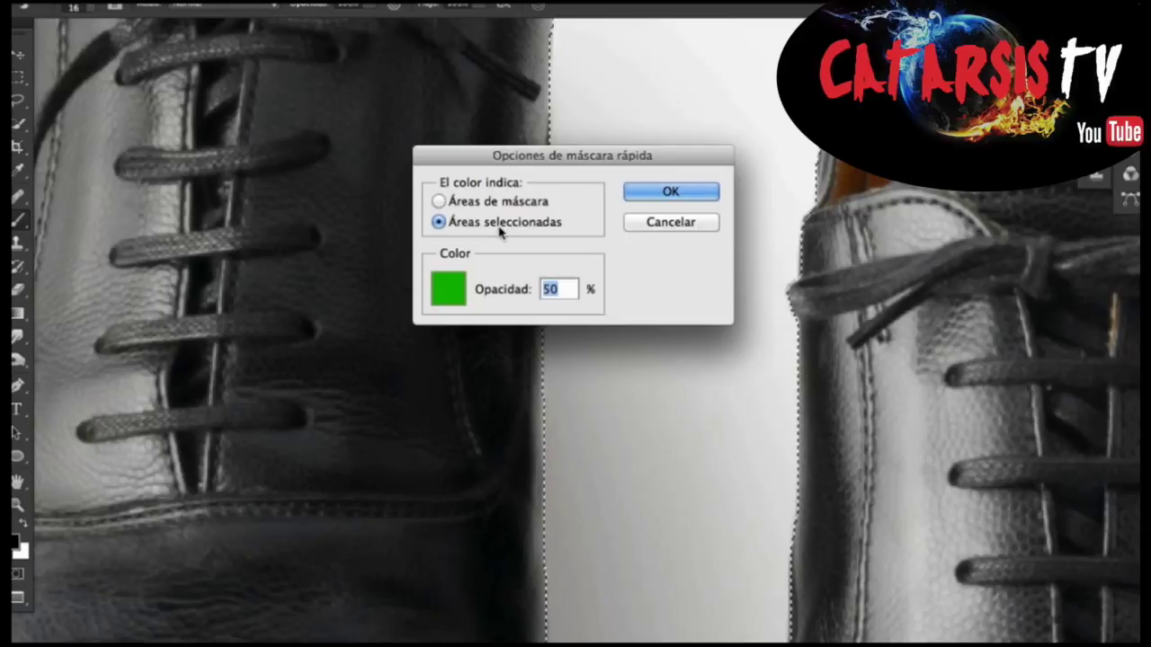
pyautogui.click(663, 193)
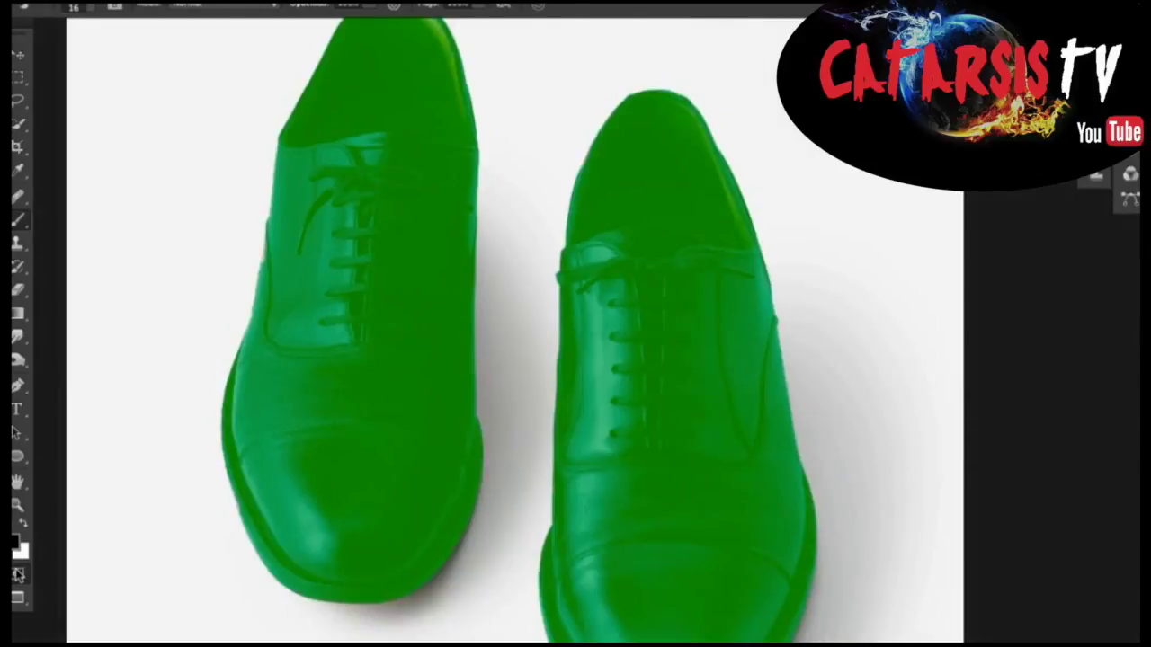
pyautogui.click(18, 576)
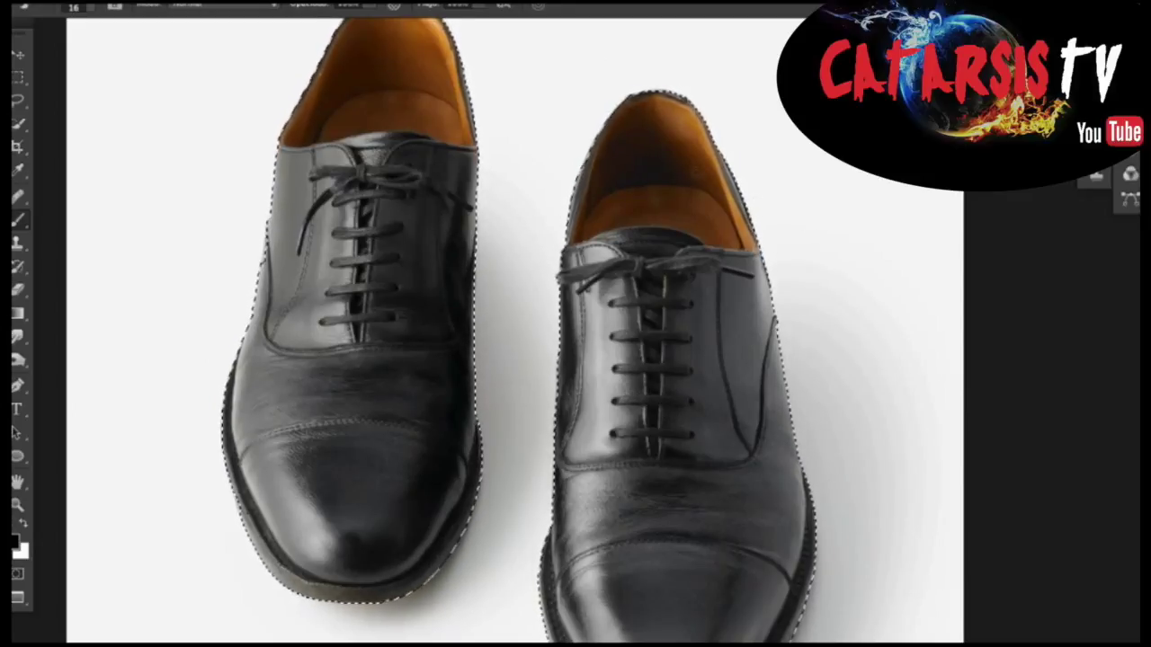
pyautogui.click(560, 270)
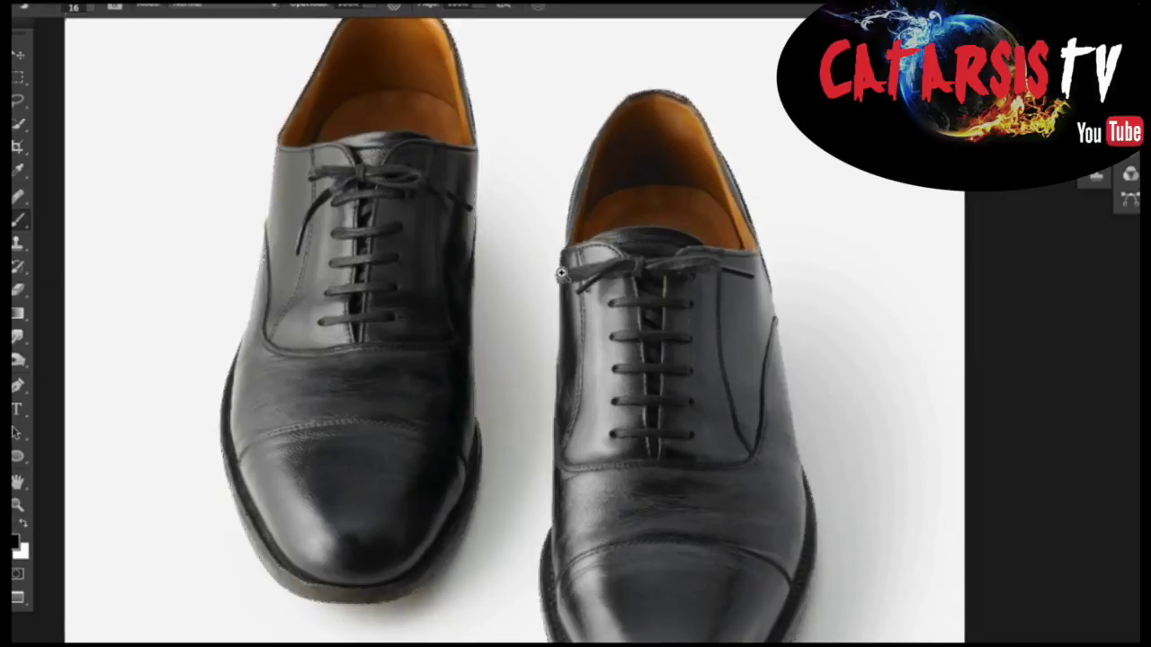
# - Refine the shoe selection edges with Smooth 31, Contrast 11 and Shift Edge -35
pyautogui.moveTo(441, 334)
pyautogui.mouseDown()
pyautogui.moveTo(258, 513)
pyautogui.moveTo(347, 363)
pyautogui.moveTo(419, 411)
pyautogui.moveTo(458, 303)
pyautogui.moveTo(354, 342)
pyautogui.mouseUp()
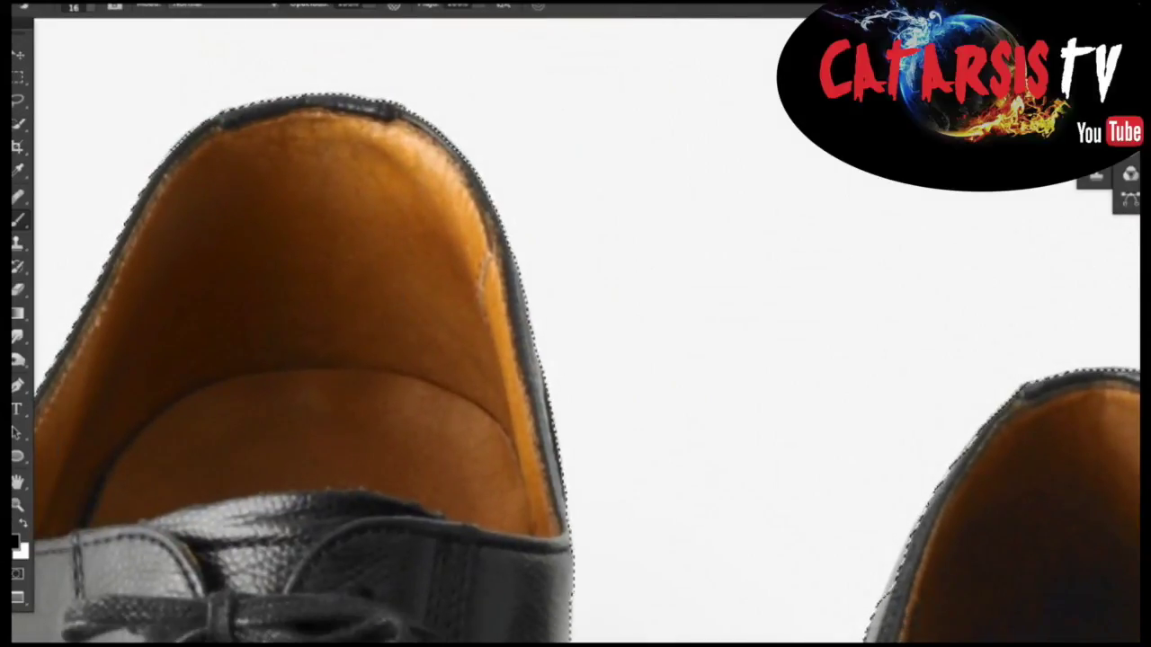
pyautogui.click(432, 2)
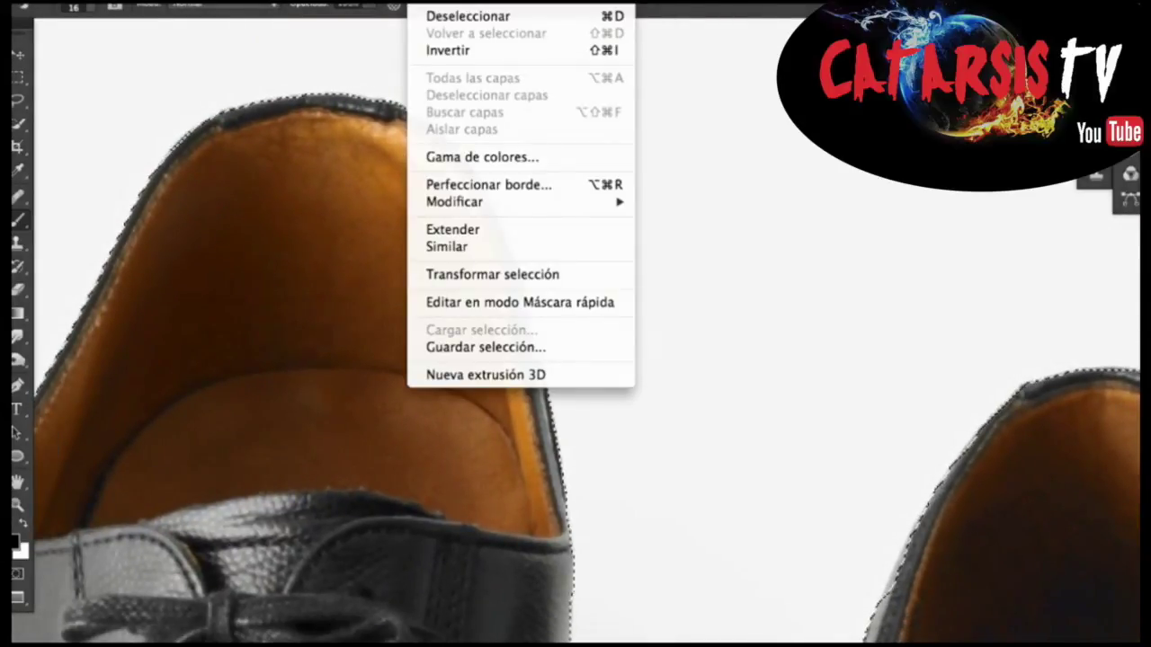
pyautogui.click(505, 185)
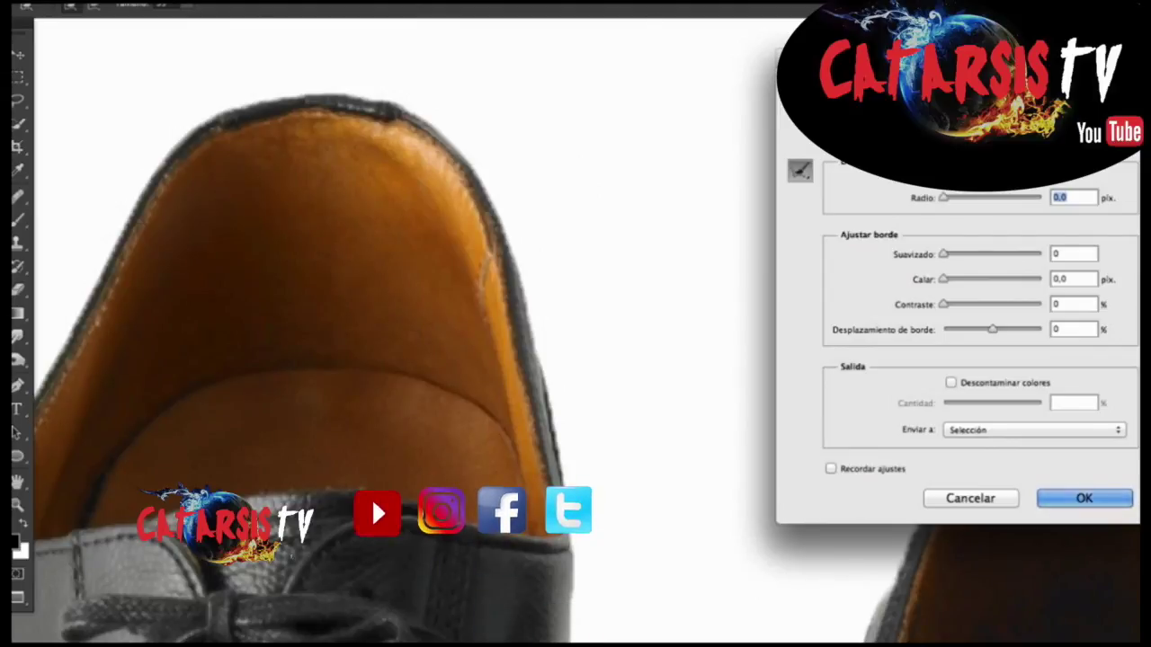
pyautogui.click(801, 171)
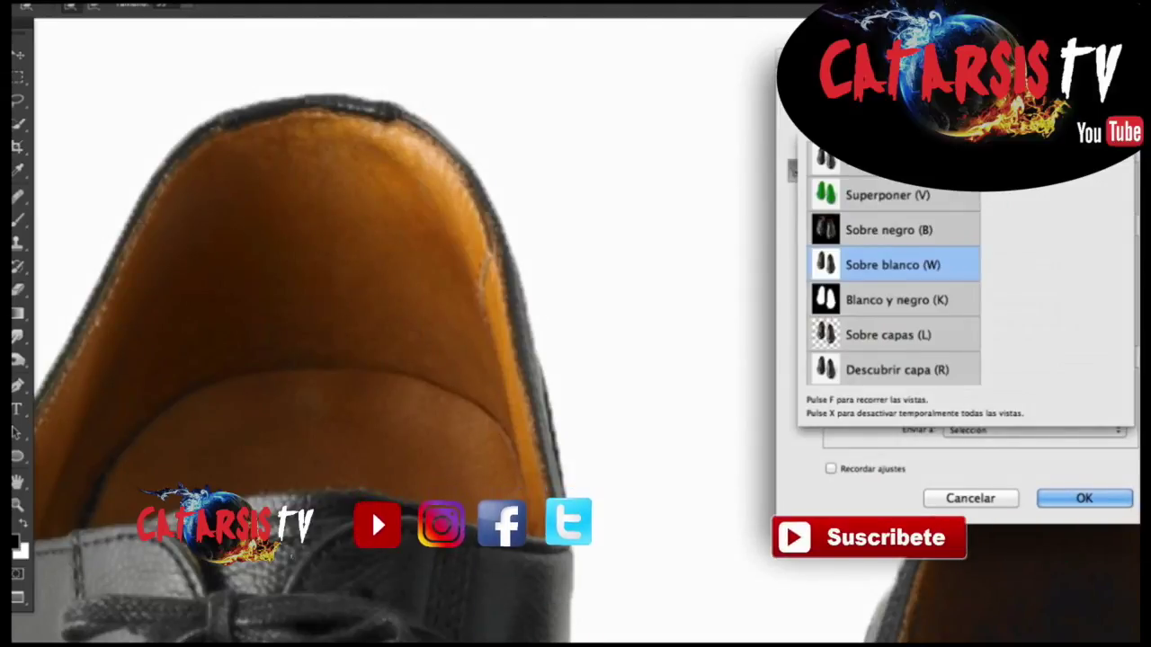
pyautogui.click(912, 280)
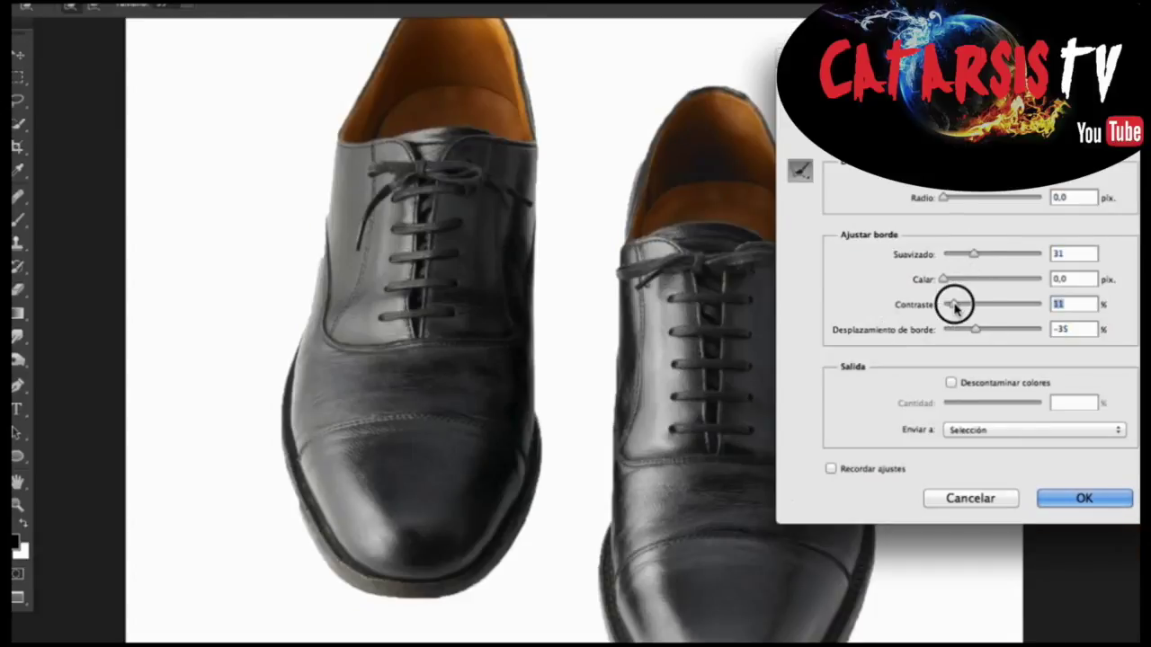
pyautogui.click(1084, 498)
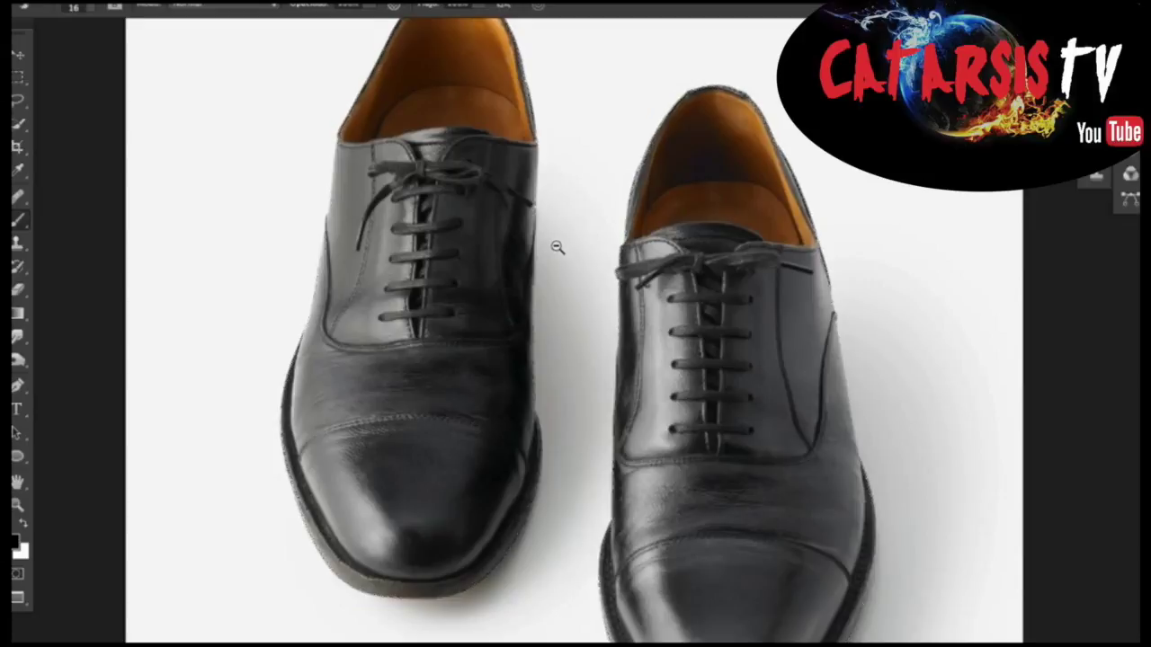
pyautogui.scroll(-2, 588, 270)
pyautogui.press('F7')
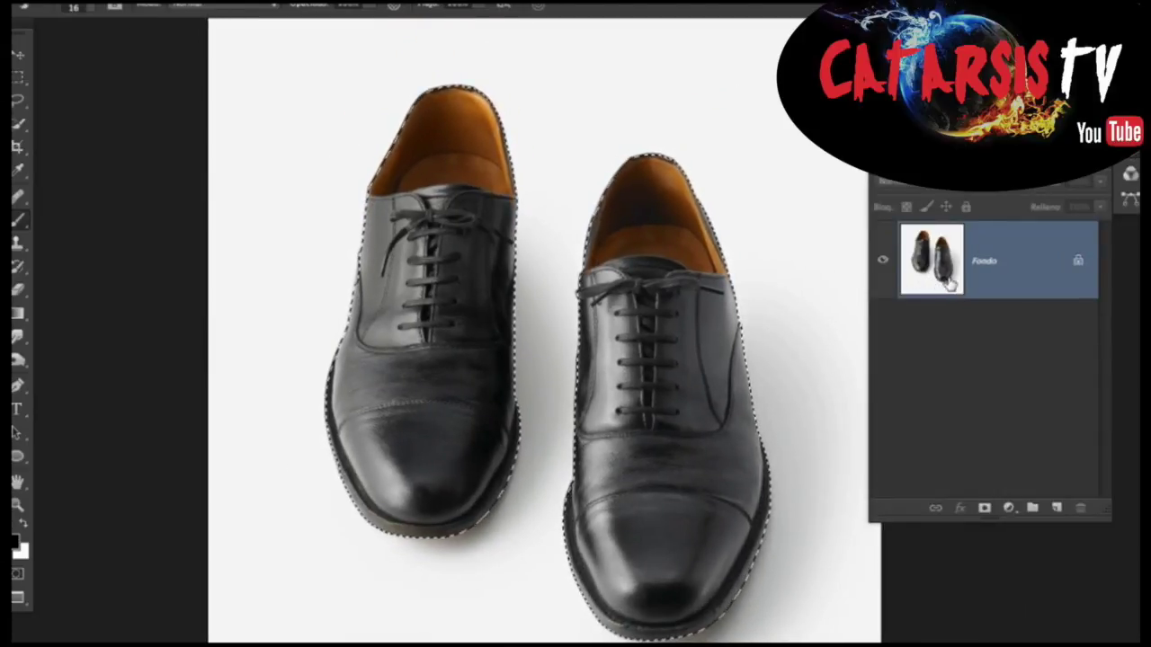
# - Mask Capa 0 to the shoe selection and add a white (ffffff) Solid Color fill layer
pyautogui.click(985, 509)
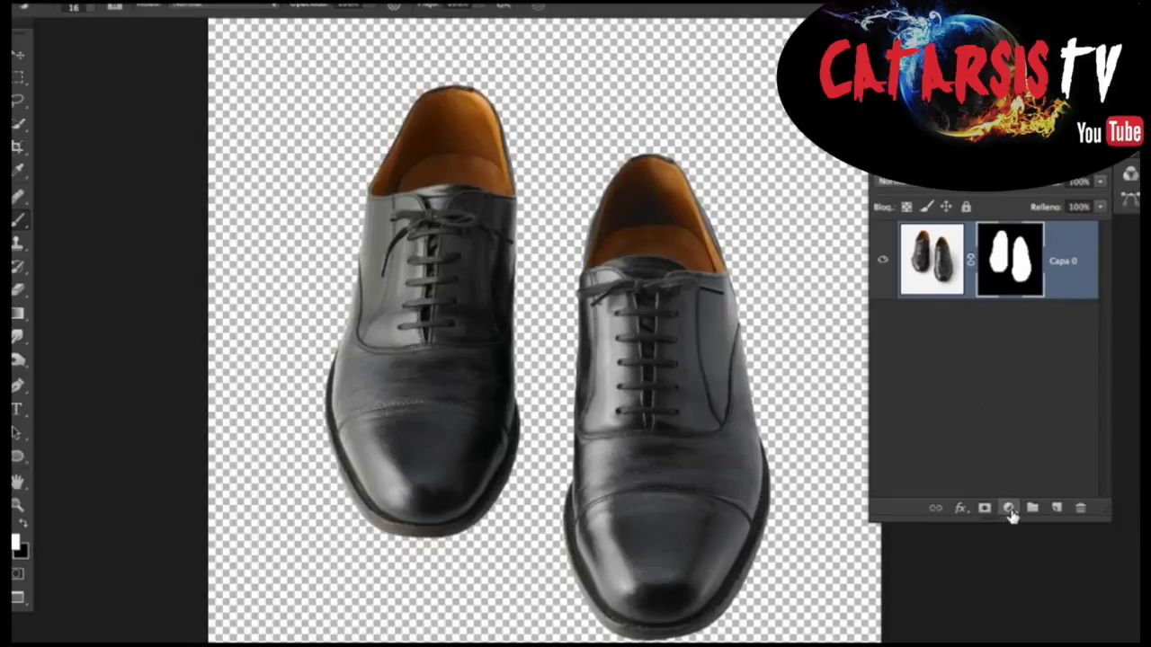
pyautogui.click(1009, 510)
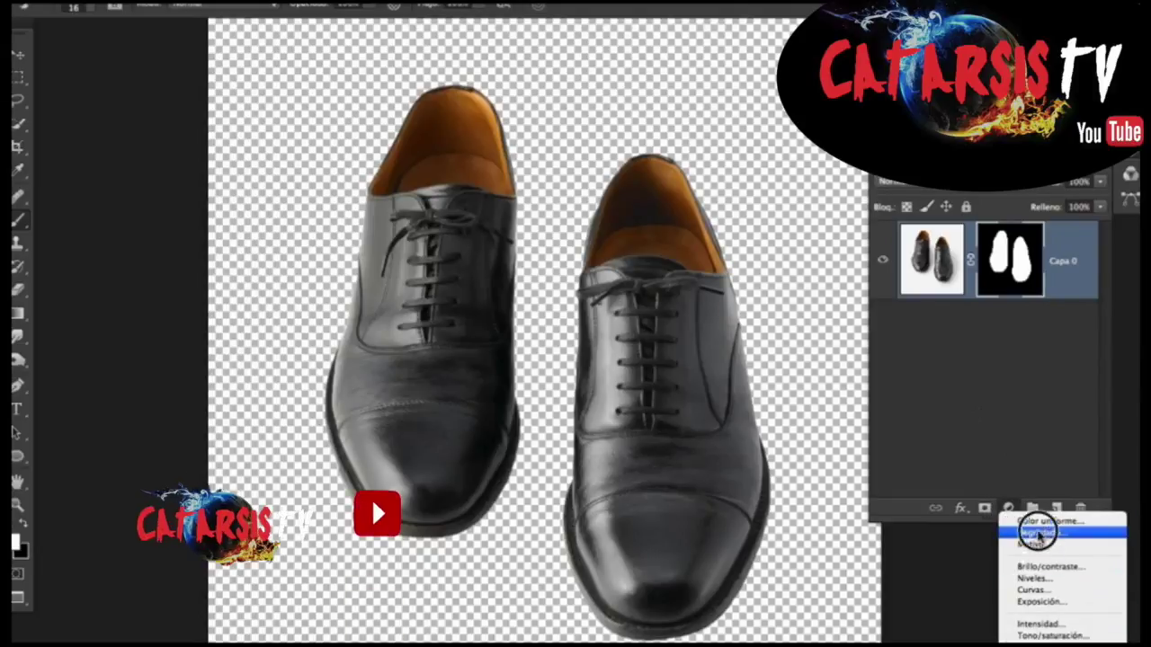
pyautogui.click(1075, 523)
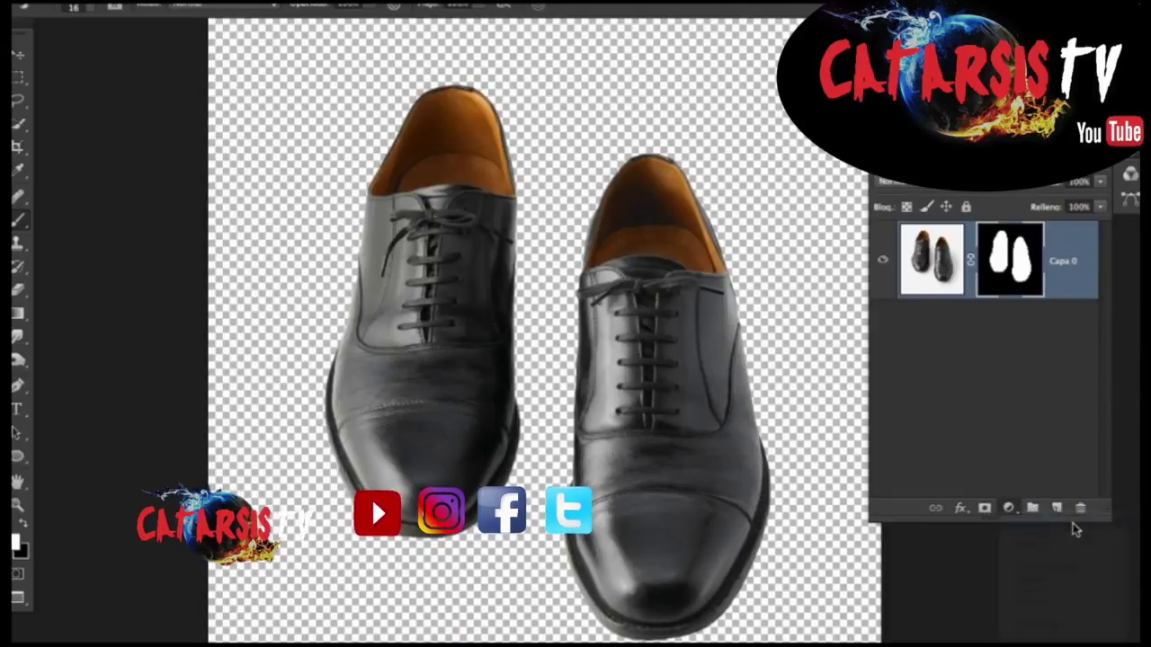
pyautogui.moveTo(818, 245); pyautogui.dragTo(822, 153)
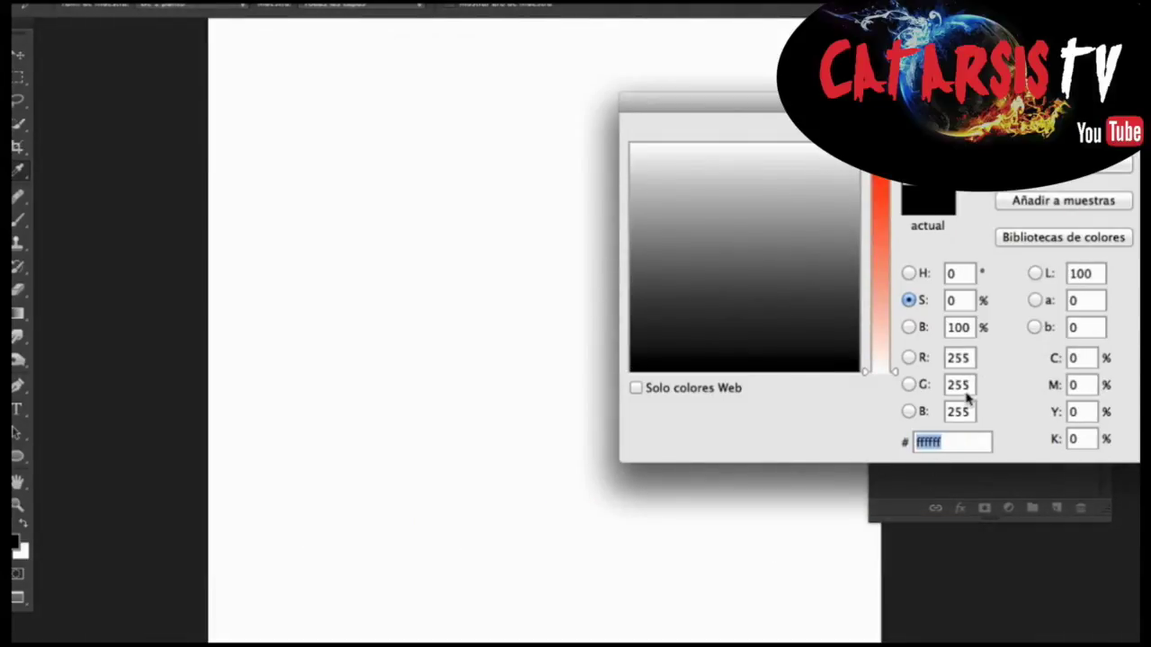
# - Place the white fill below Capa 0, then duplicate Capa 0 and trash the copy's mask
pyautogui.press('Return')
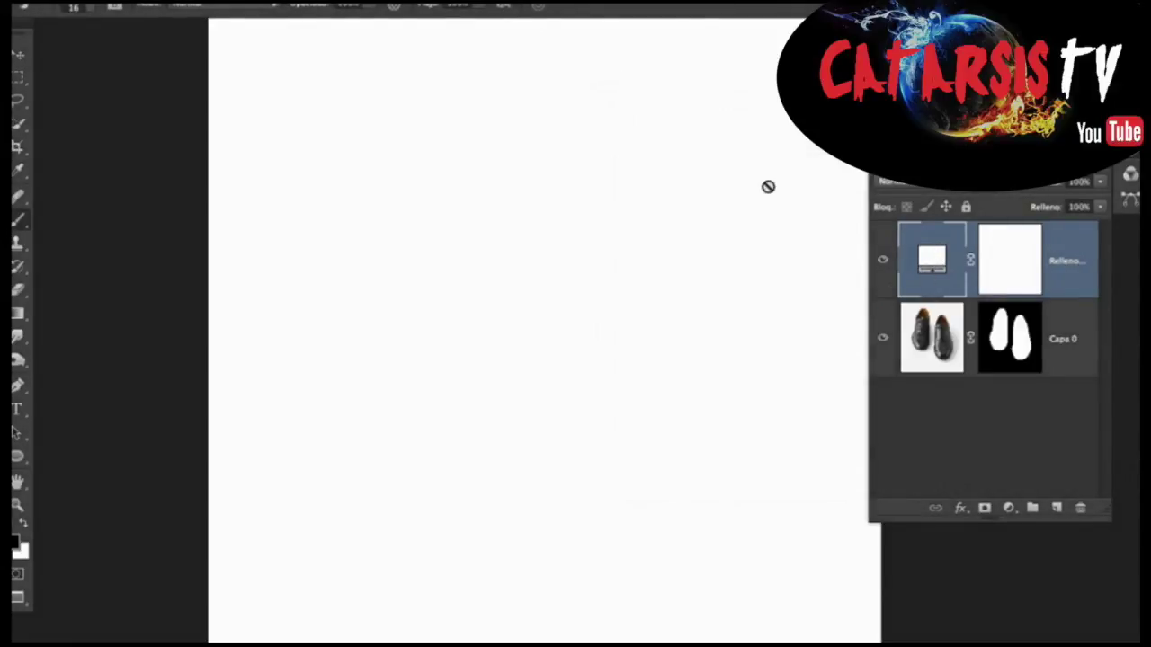
pyautogui.moveTo(942, 258); pyautogui.dragTo(923, 392)
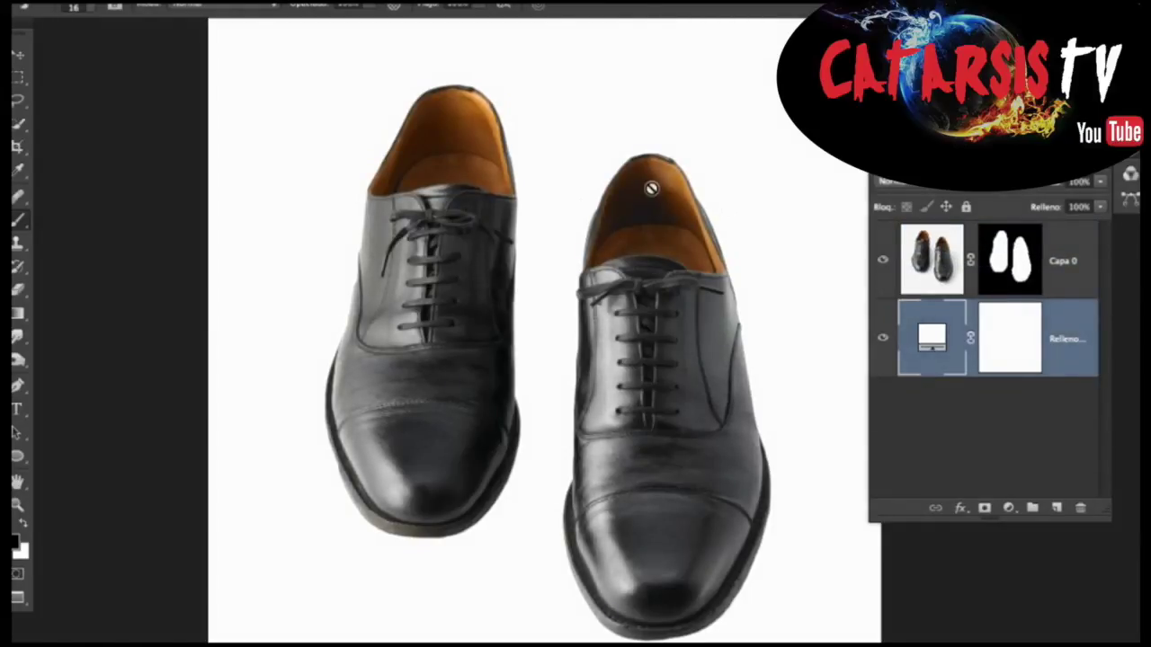
pyautogui.scroll(1, 576, 378)
pyautogui.scroll(1, 503, 411)
pyautogui.scroll(1, 476, 400)
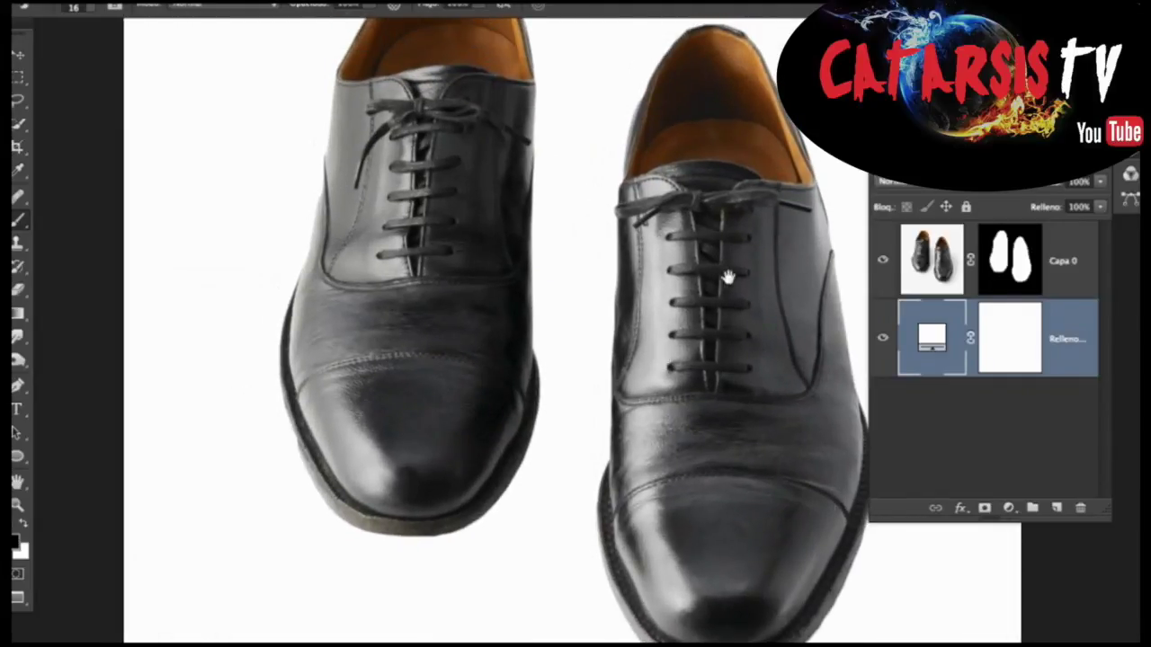
pyautogui.moveTo(722, 270); pyautogui.dragTo(621, 249)
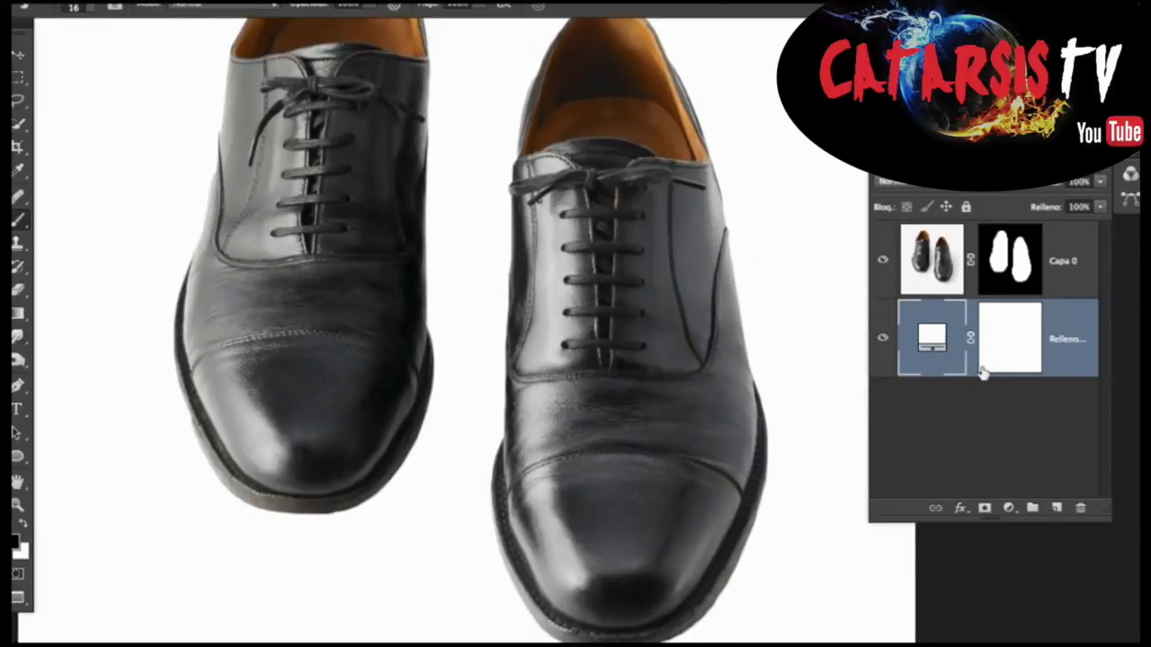
pyautogui.moveTo(923, 235); pyautogui.dragTo(1058, 510)
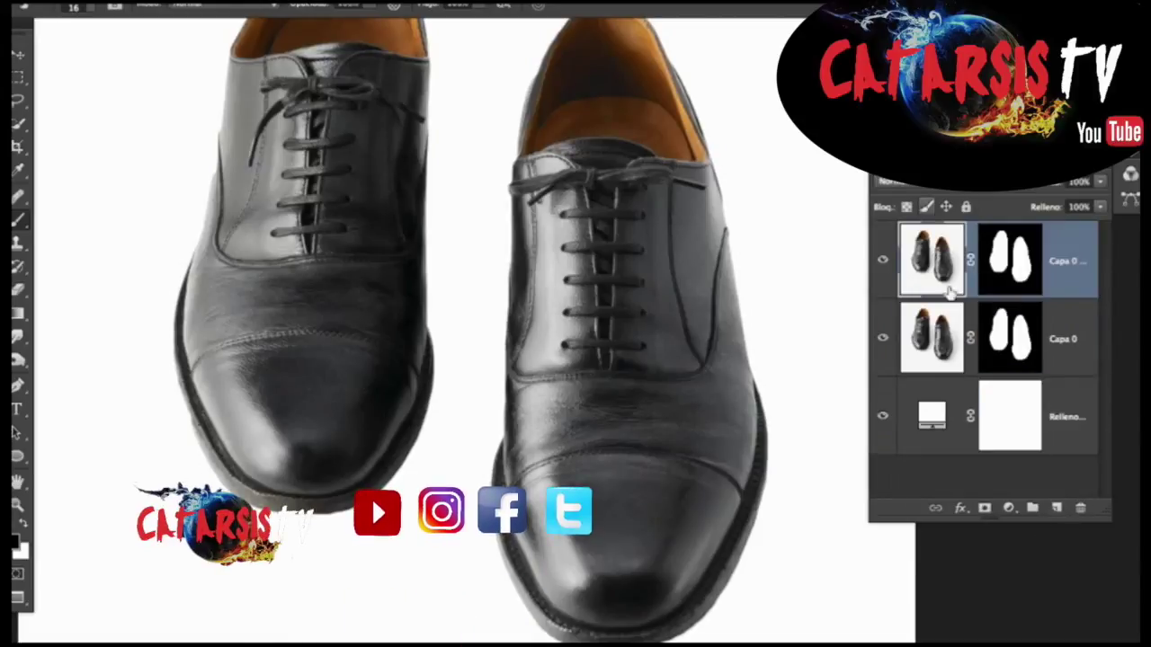
pyautogui.moveTo(1010, 259)
pyautogui.mouseDown()
pyautogui.moveTo(1023, 261)
pyautogui.moveTo(1082, 508)
pyautogui.mouseUp()
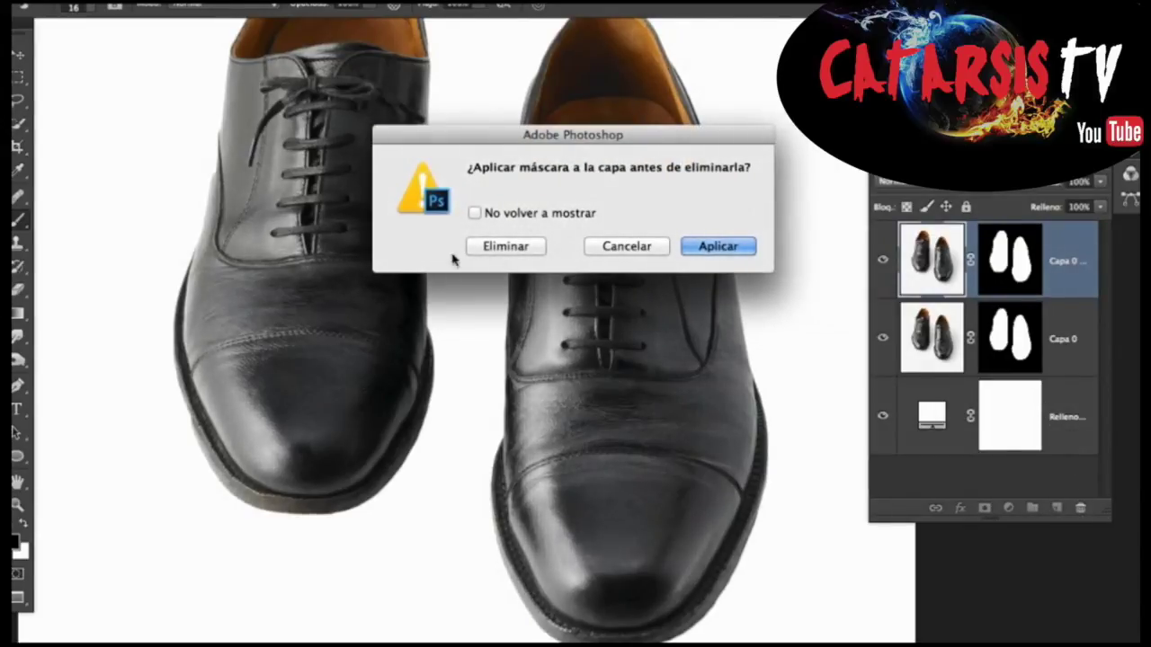
# - Delete the copy's mask without applying it, move Capa 0 copia below Capa 0, and hide it
pyautogui.click(509, 247)
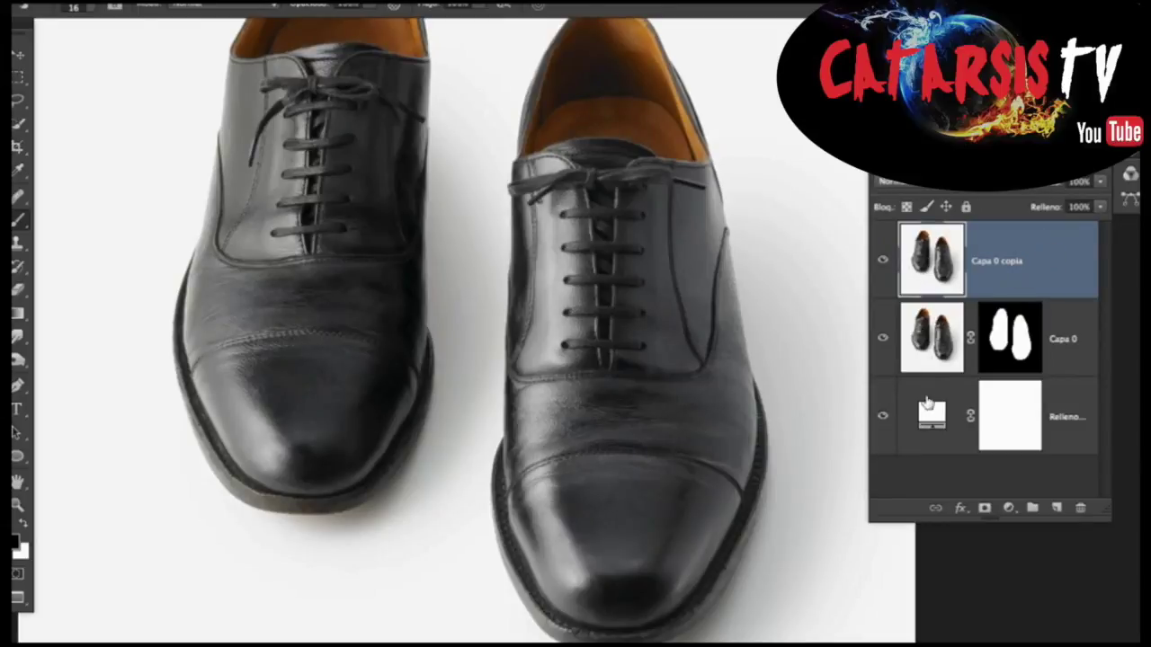
pyautogui.moveTo(1033, 273); pyautogui.dragTo(1032, 399)
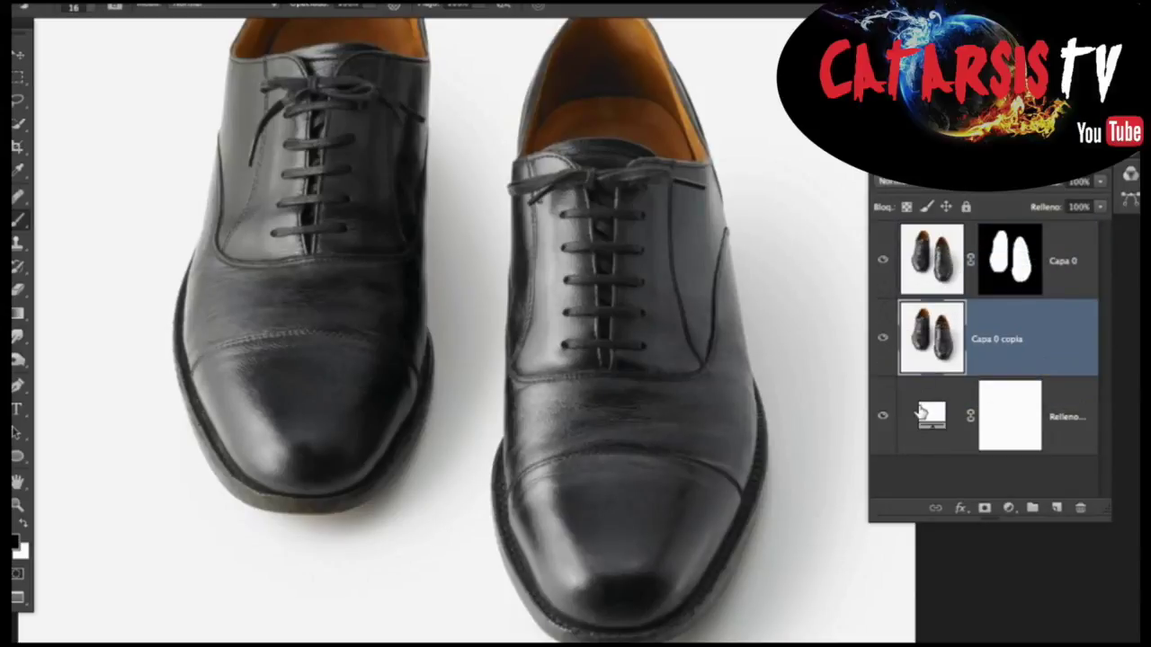
pyautogui.click(882, 338)
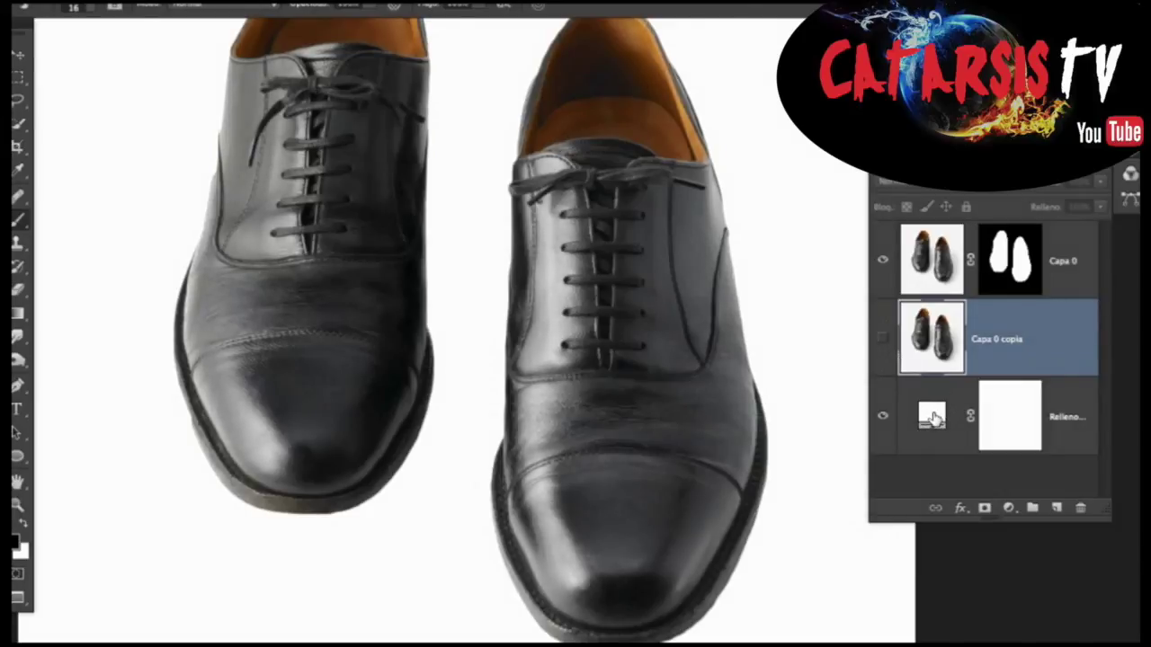
# - Change the Relleno fill color to blue 1363f4 and make Capa 0 copia visible again
pyautogui.doubleClick(932, 416)
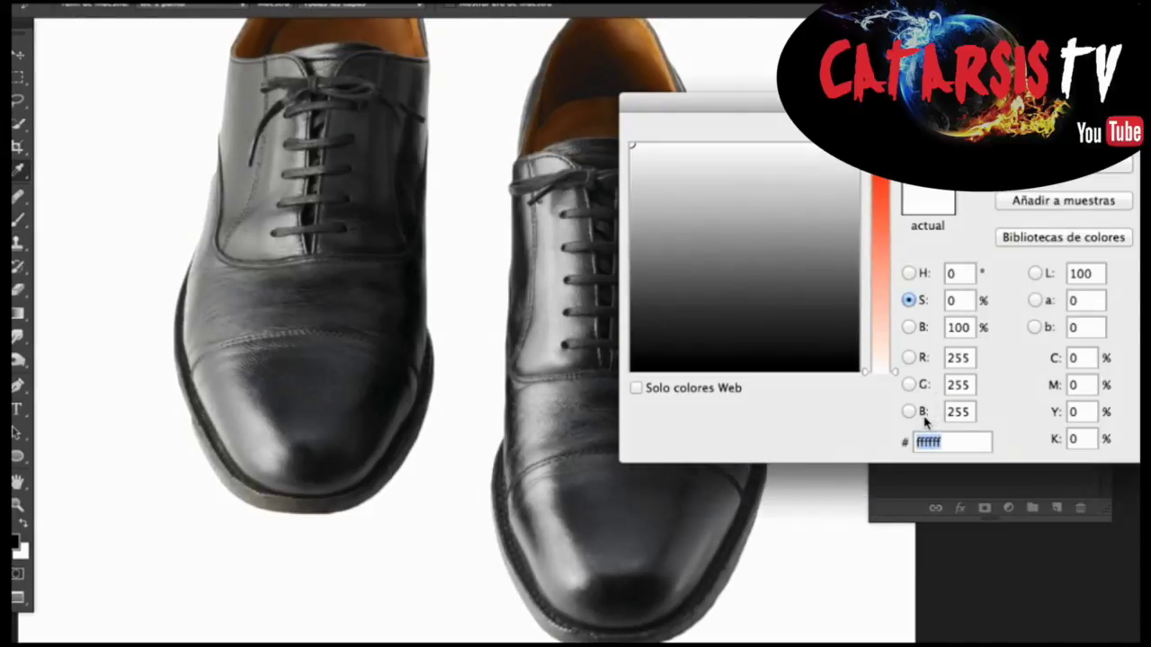
pyautogui.moveTo(878, 179); pyautogui.dragTo(879, 162)
pyautogui.moveTo(779, 167)
pyautogui.mouseDown()
pyautogui.moveTo(758, 155)
pyautogui.moveTo(771, 153)
pyautogui.mouseUp()
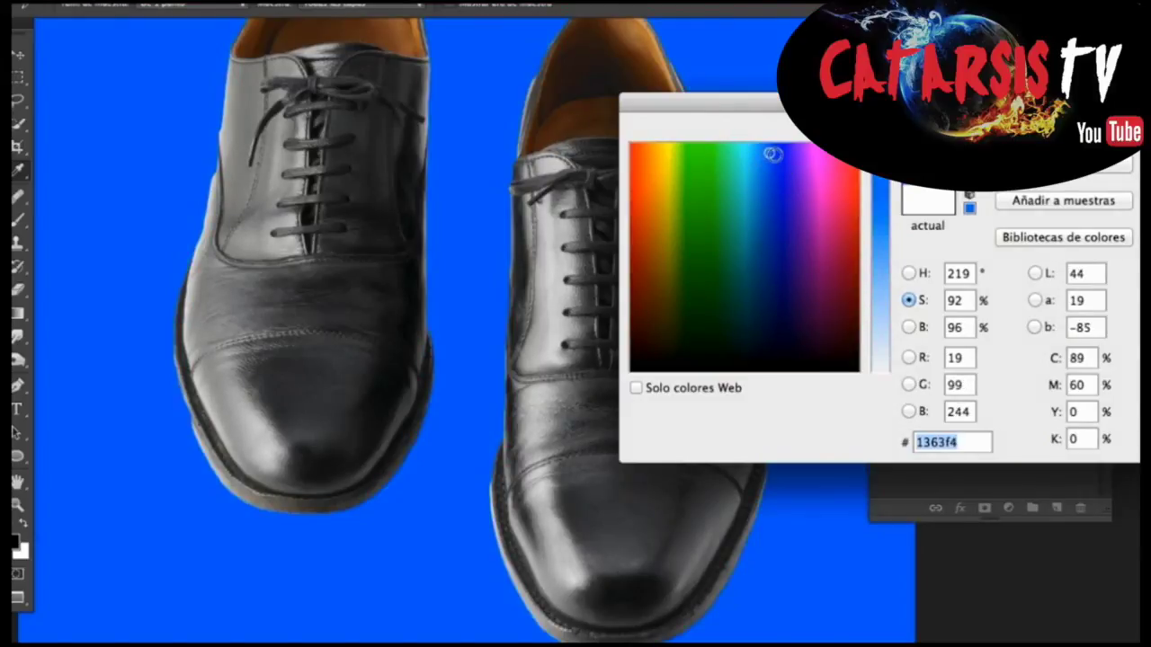
pyautogui.press('Return')
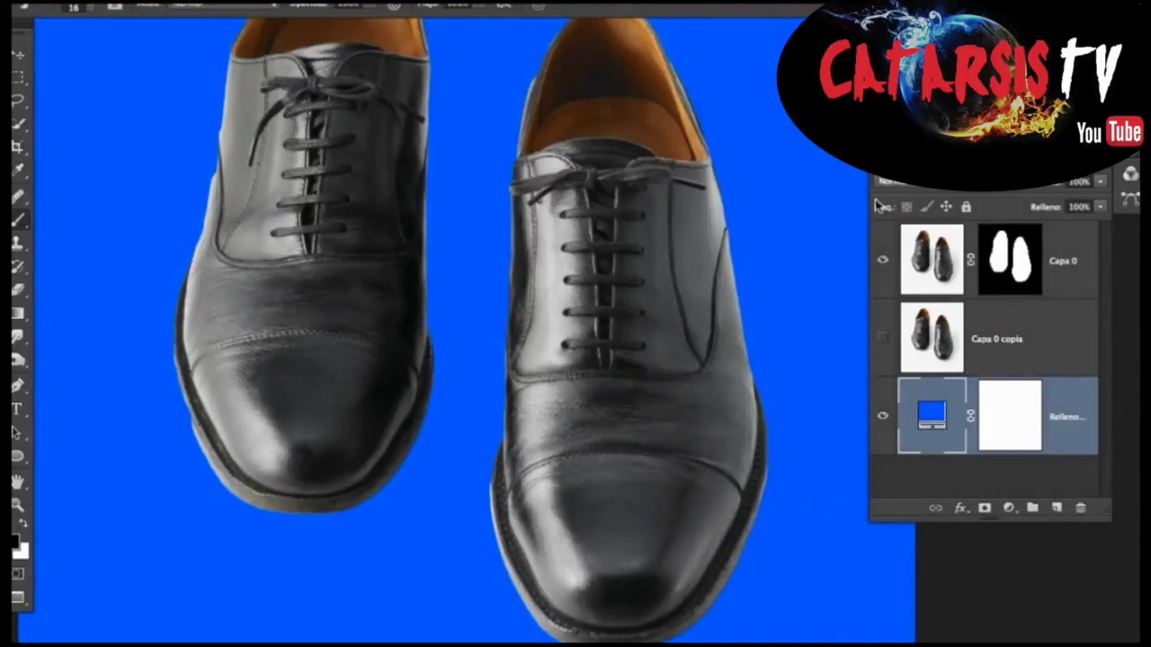
pyautogui.click(882, 338)
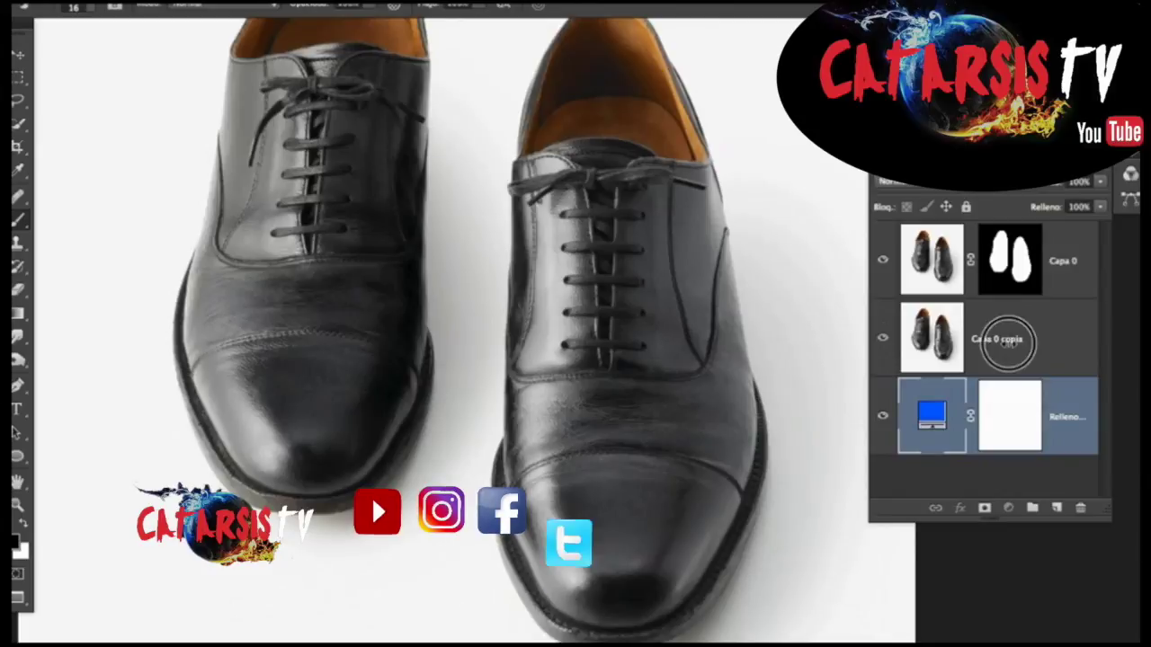
pyautogui.click(1007, 340)
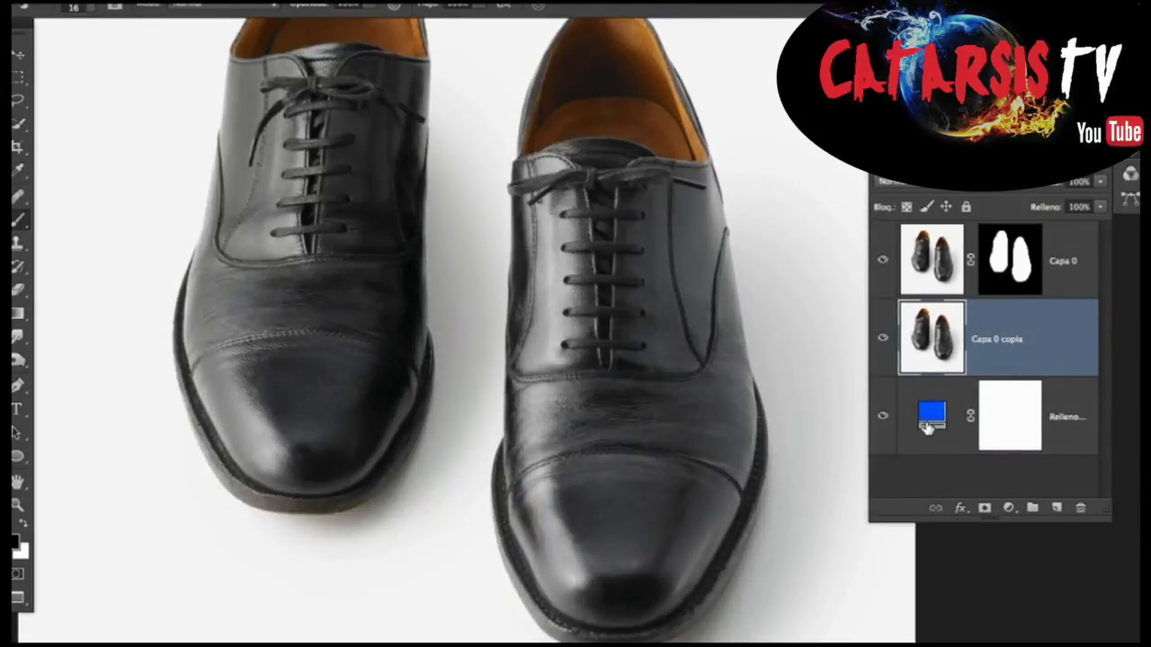
pyautogui.click(917, 183)
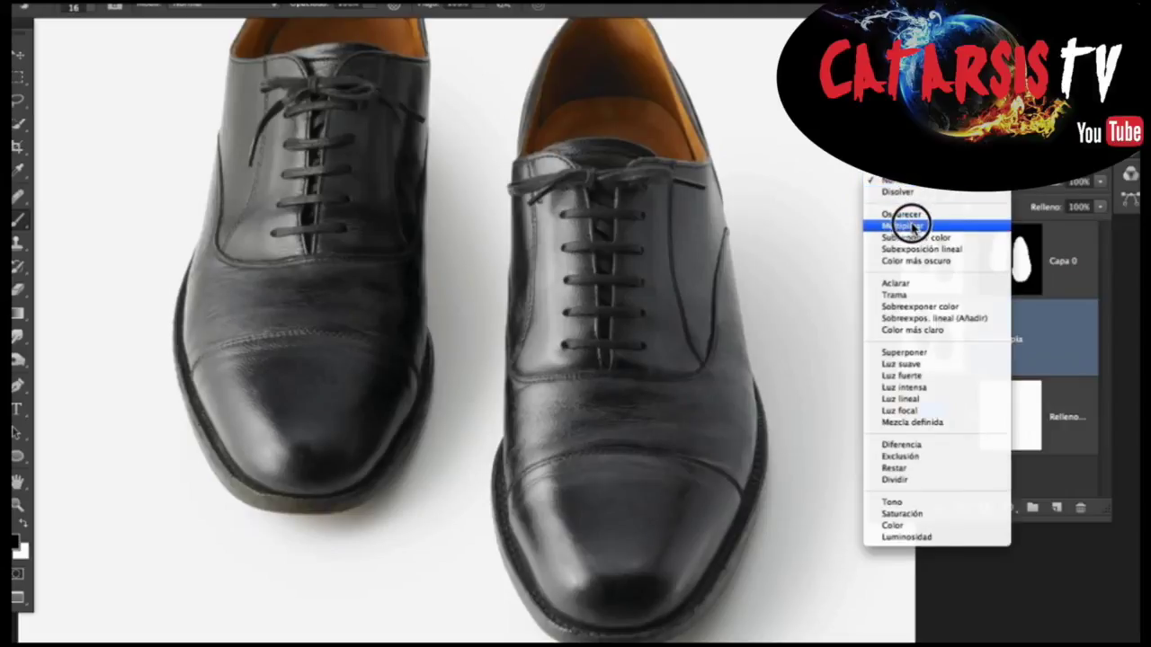
pyautogui.click(913, 227)
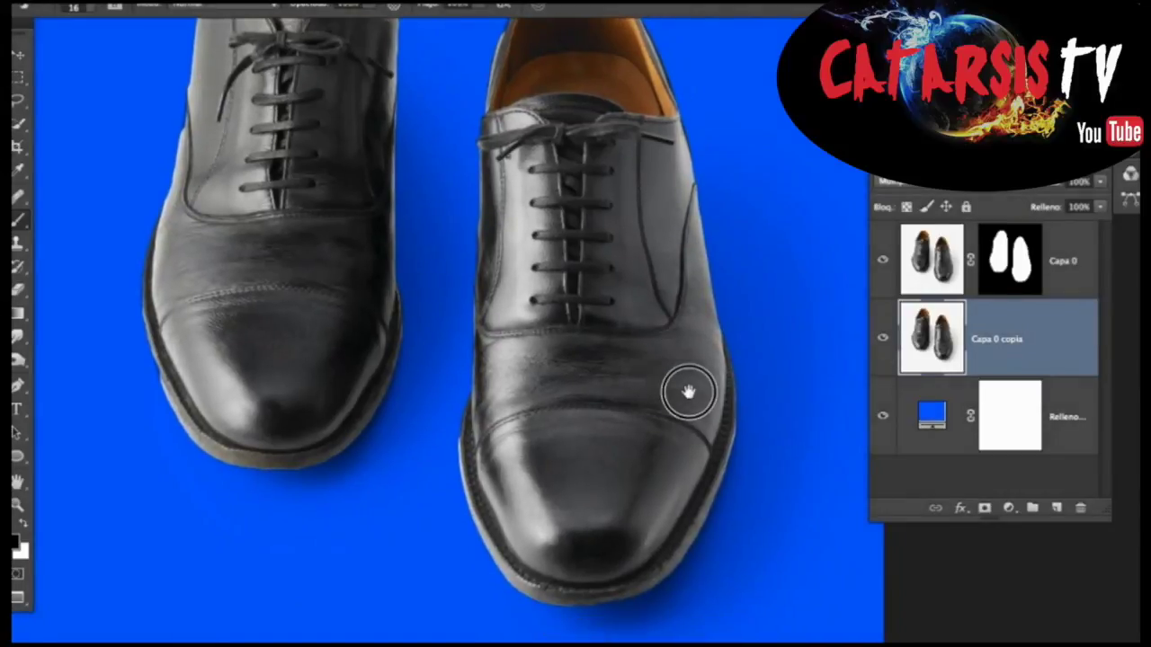
pyautogui.click(882, 338)
pyautogui.click(882, 338)
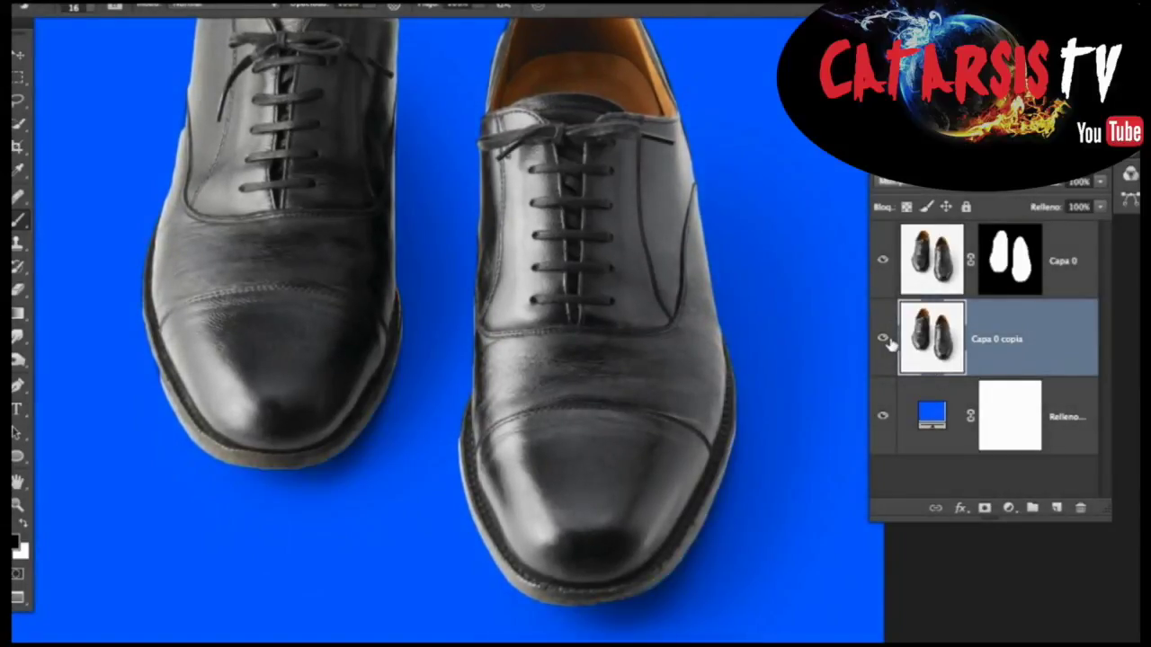
pyautogui.click(882, 338)
pyautogui.hotkey('ctrl', '-')
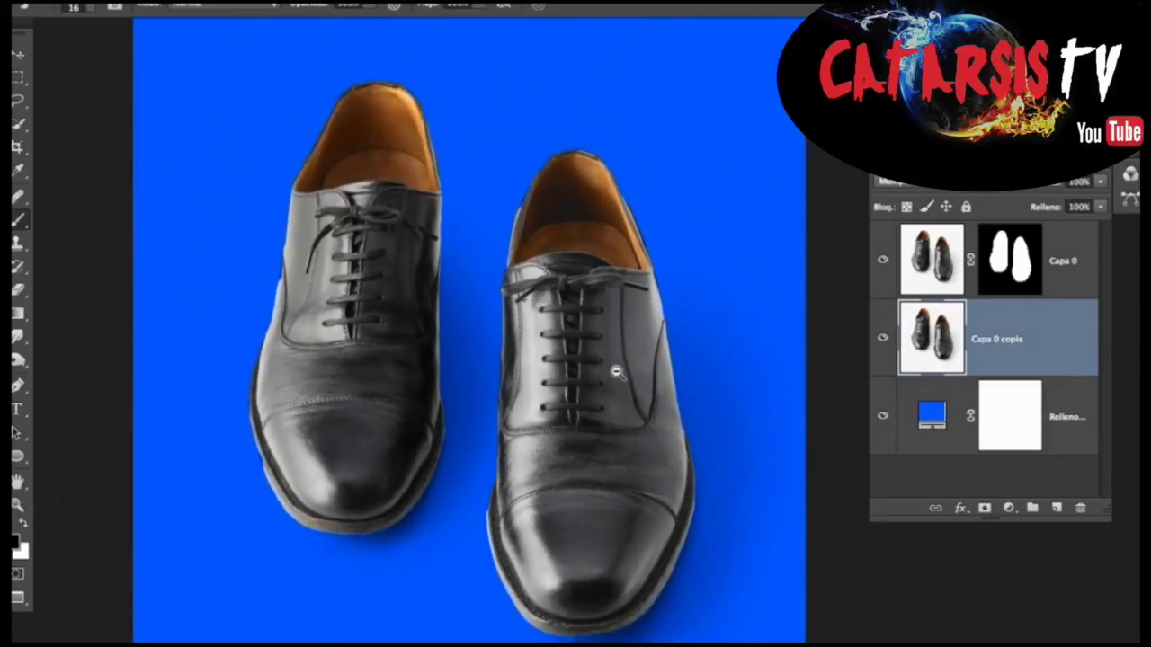
pyautogui.hotkey('ctrl', '-')
pyautogui.click(502, 337)
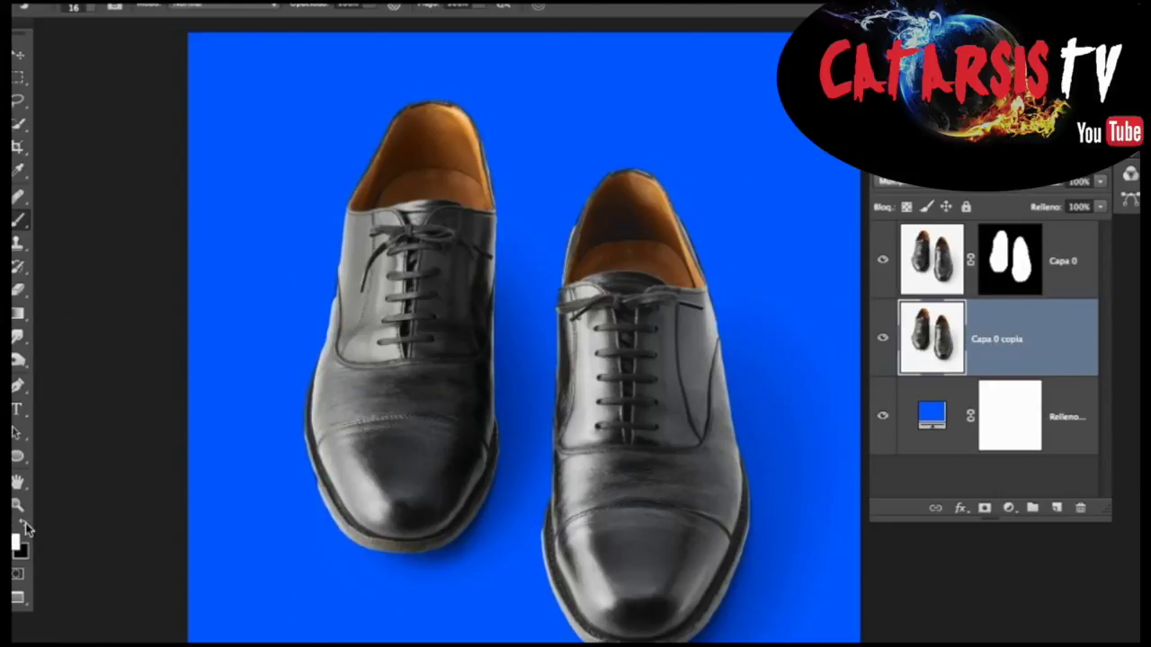
# - Resize the soft brush to several sizes and zoom in on the left shoe's toe
pyautogui.moveTo(264, 324); pyautogui.dragTo(305, 322)
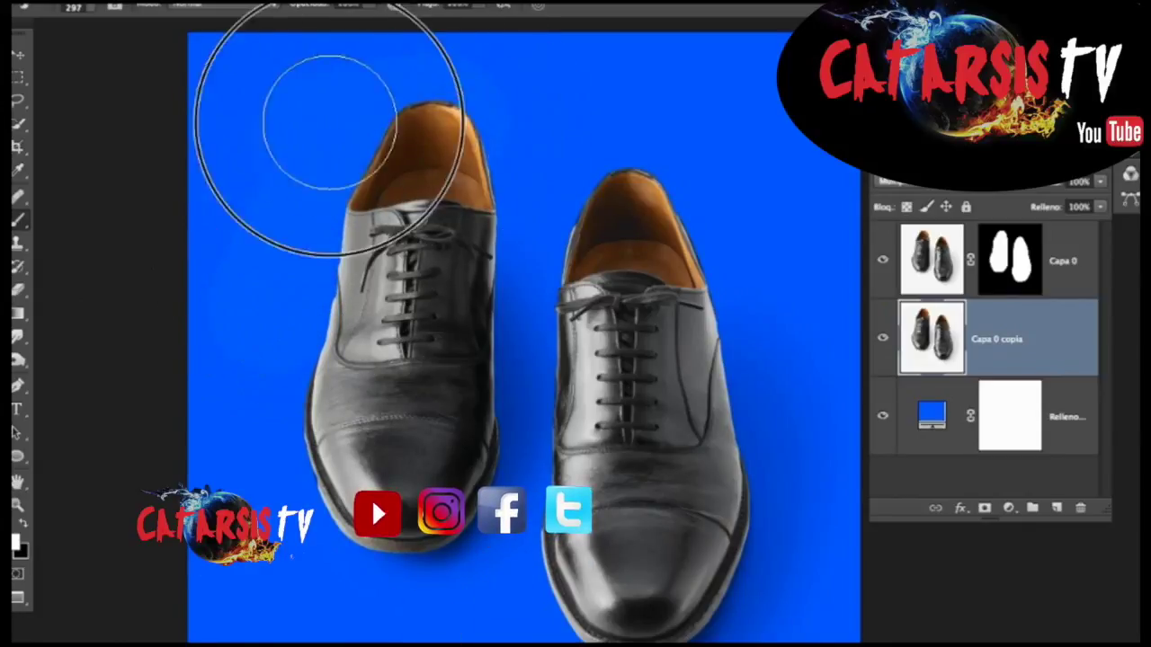
pyautogui.moveTo(288, 196); pyautogui.dragTo(269, 95)
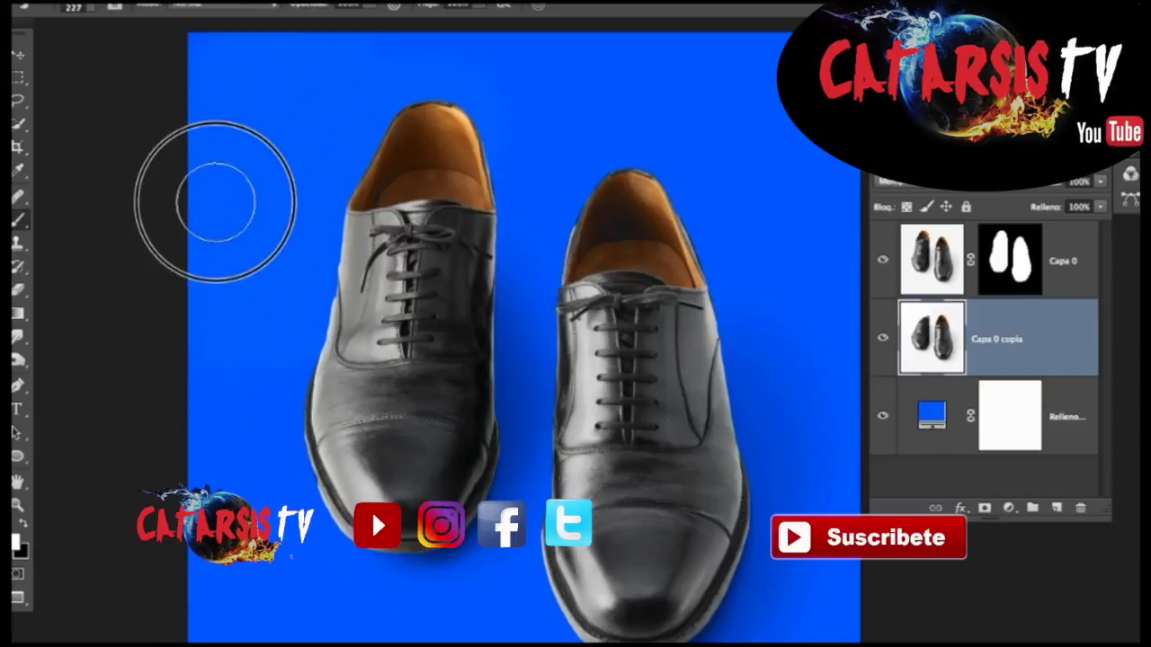
pyautogui.moveTo(462, 188); pyautogui.dragTo(539, 184)
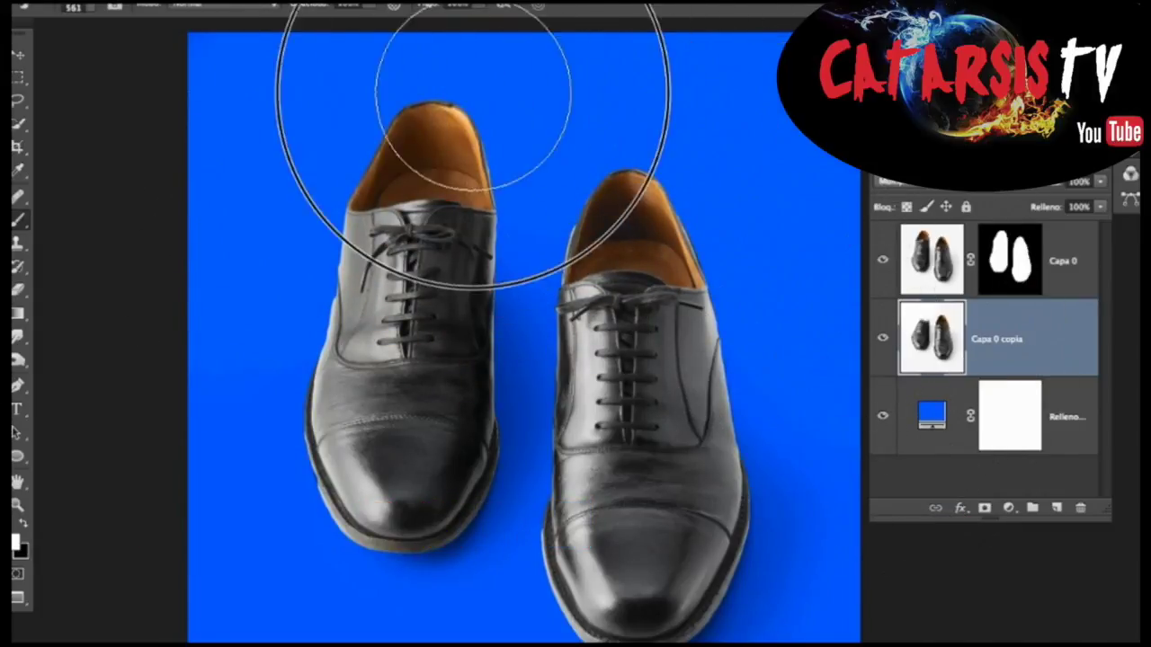
pyautogui.click(372, 407)
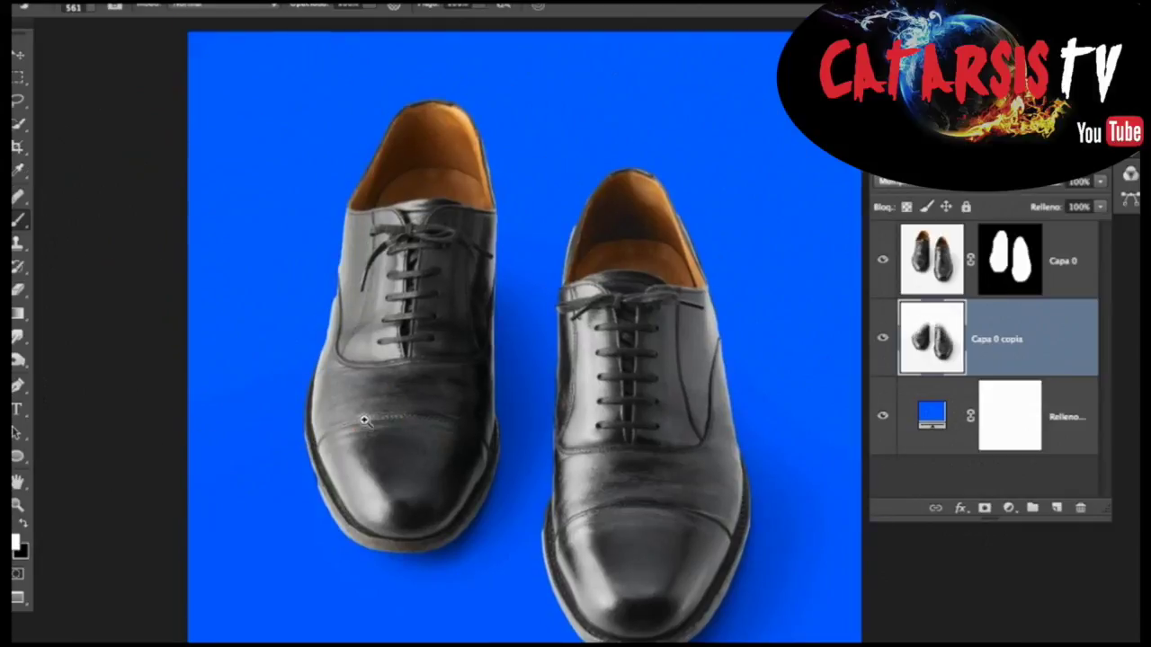
pyautogui.click(325, 426)
pyautogui.moveTo(242, 196); pyautogui.dragTo(126, 200)
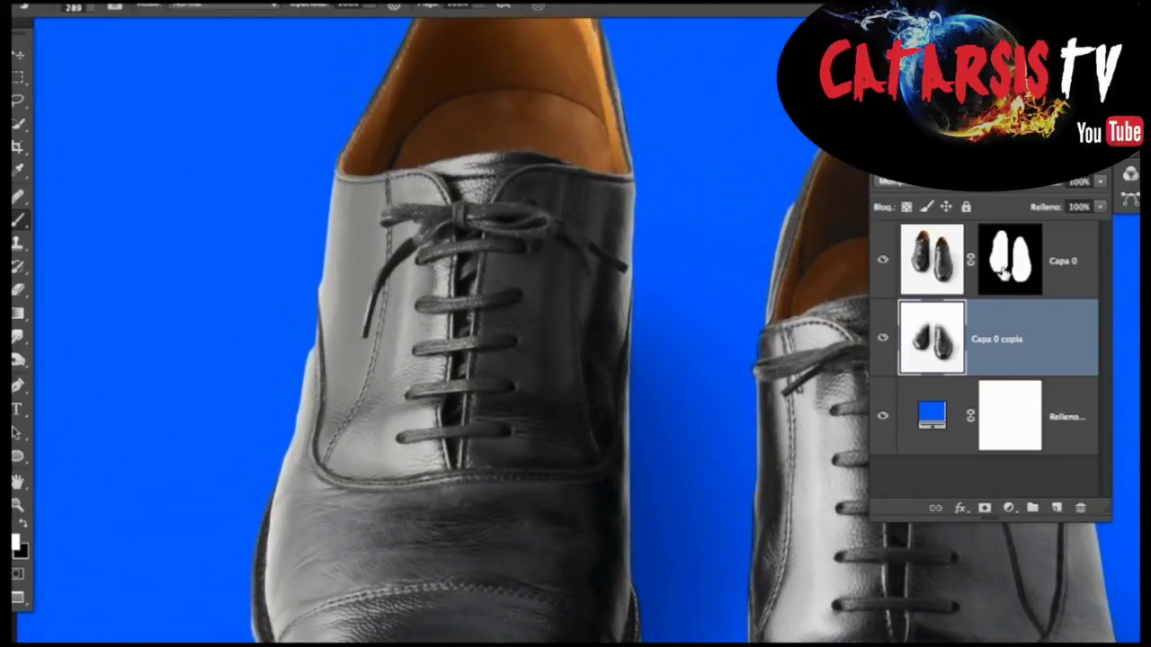
# - On the Capa 0 mask, paint out the grey halo along the left shoe with a 16 px brush
pyautogui.click(1017, 261)
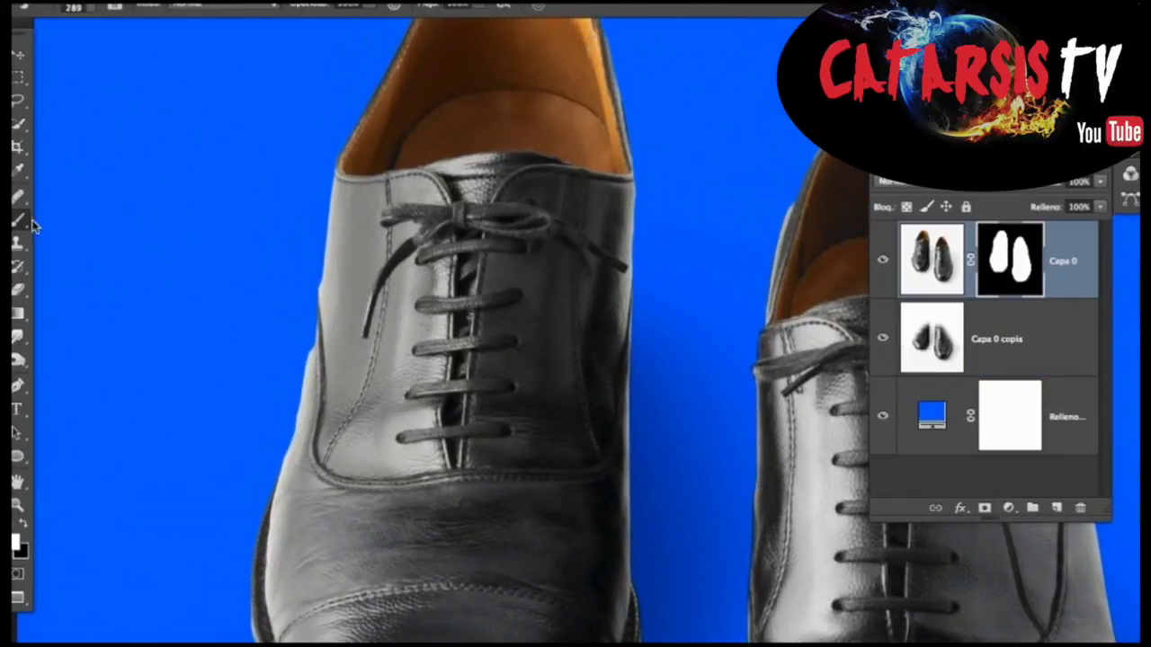
pyautogui.moveTo(351, 334); pyautogui.dragTo(240, 336)
pyautogui.scroll(2, 303, 321)
pyautogui.moveTo(338, 222); pyautogui.dragTo(331, 224)
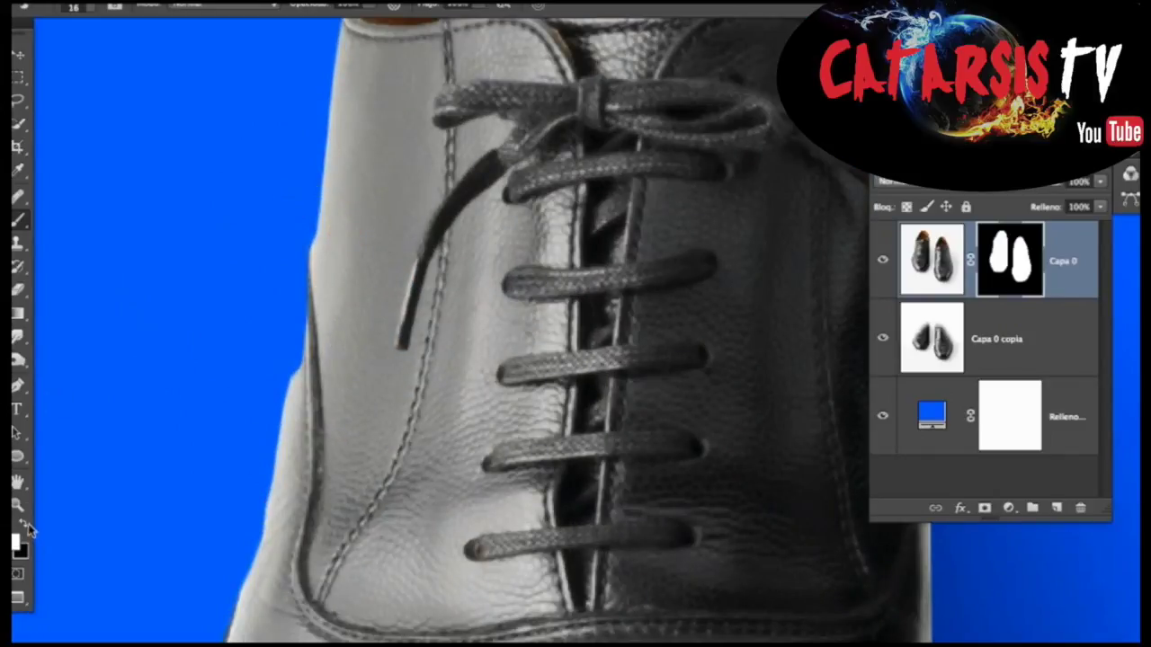
pyautogui.moveTo(307, 209)
pyautogui.mouseDown()
pyautogui.moveTo(264, 483)
pyautogui.moveTo(243, 536)
pyautogui.mouseUp()
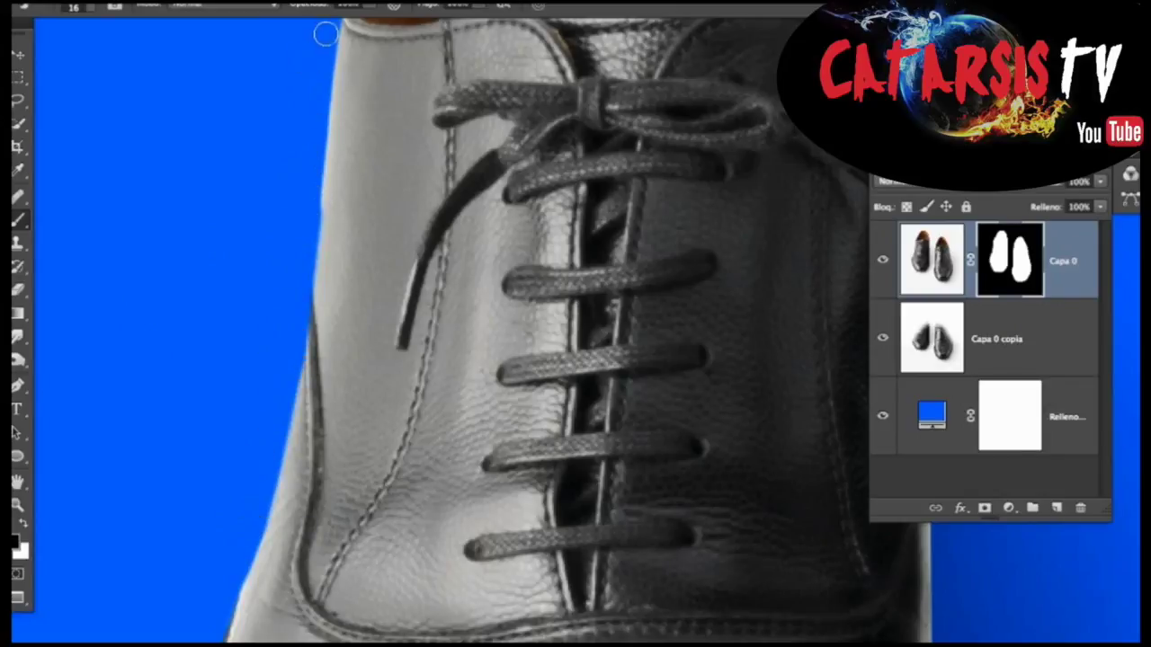
pyautogui.scroll(10, 306, 226)
pyautogui.scroll(-10, 365, 517)
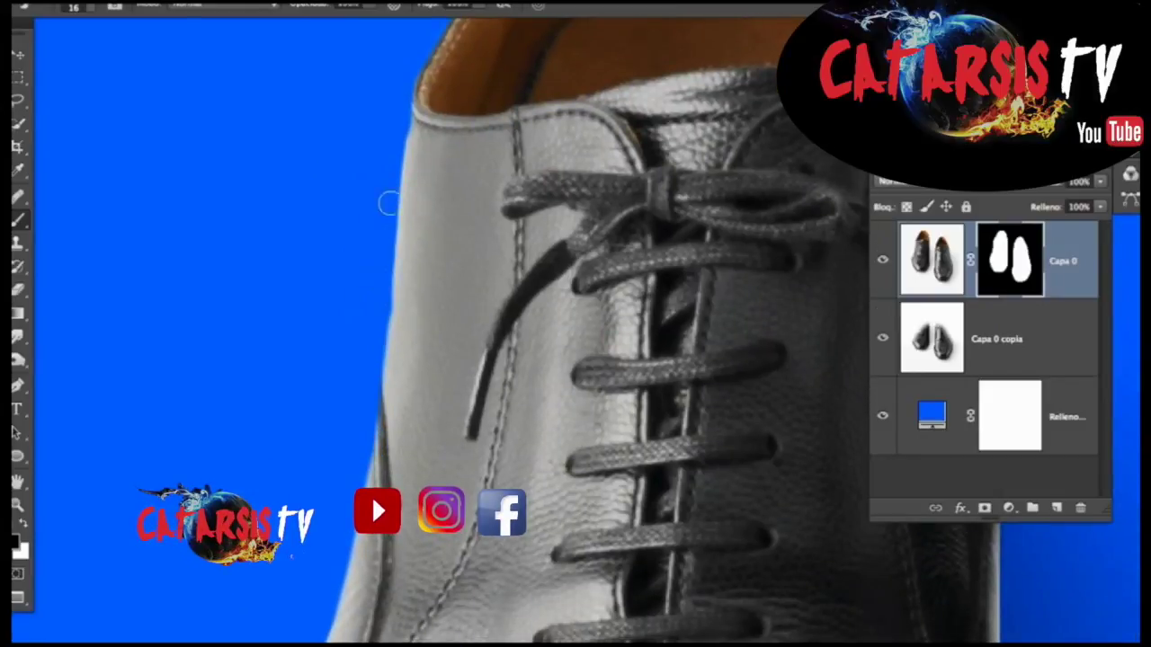
pyautogui.scroll(-2, 463, 260)
pyautogui.scroll(-5, 455, 318)
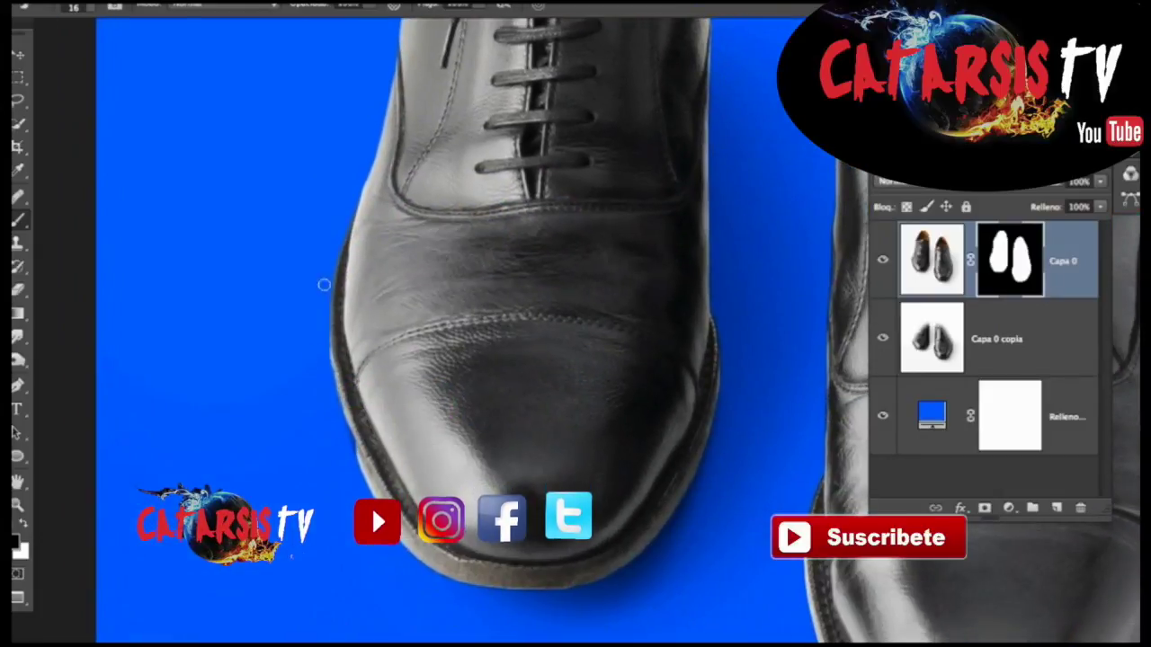
pyautogui.scroll(2, 337, 359)
# - Paint white to restore the left shoe's toe and side edges, then pan to the right shoe
pyautogui.click(23, 523)
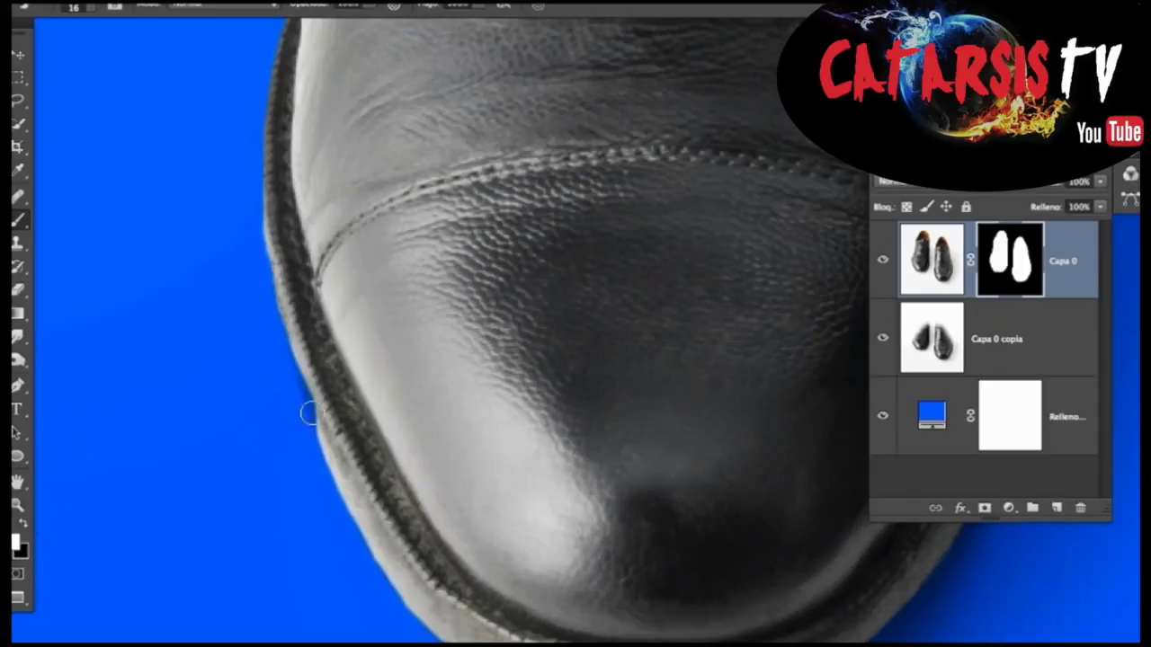
pyautogui.moveTo(293, 325)
pyautogui.mouseDown()
pyautogui.moveTo(275, 224)
pyautogui.moveTo(274, 296)
pyautogui.mouseUp()
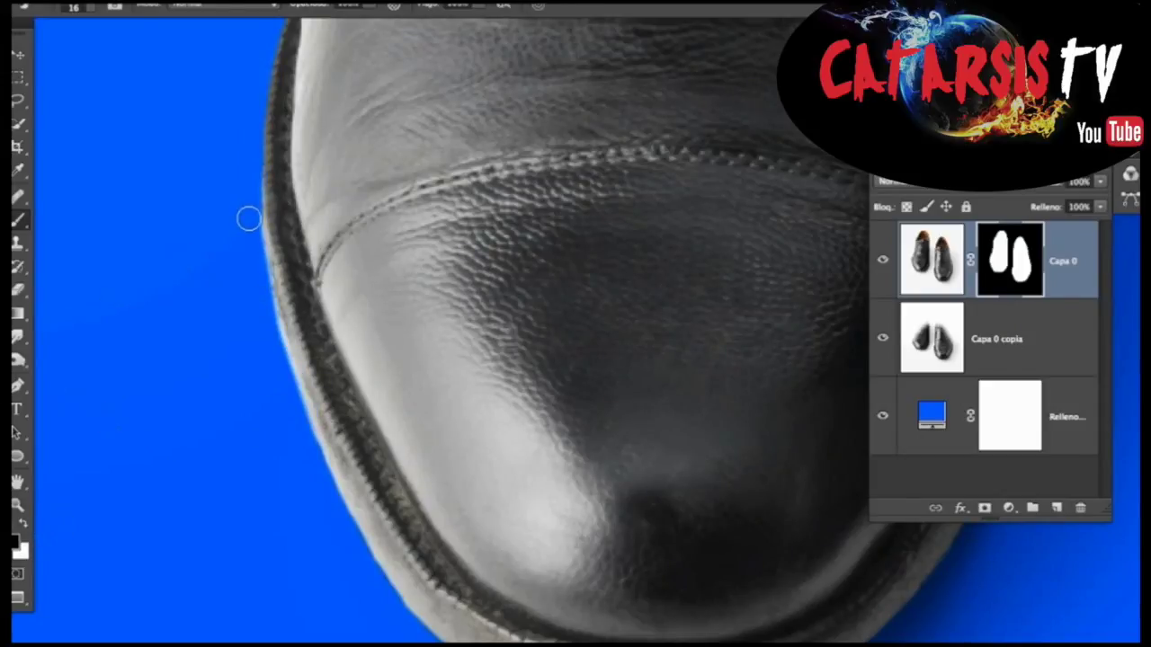
pyautogui.moveTo(263, 320); pyautogui.dragTo(270, 329)
pyautogui.moveTo(301, 426); pyautogui.dragTo(369, 599)
pyautogui.hotkey('ctrl', '-')
pyautogui.moveTo(596, 321)
pyautogui.mouseDown()
pyautogui.moveTo(449, 341)
pyautogui.moveTo(539, 291)
pyautogui.moveTo(488, 250)
pyautogui.mouseUp()
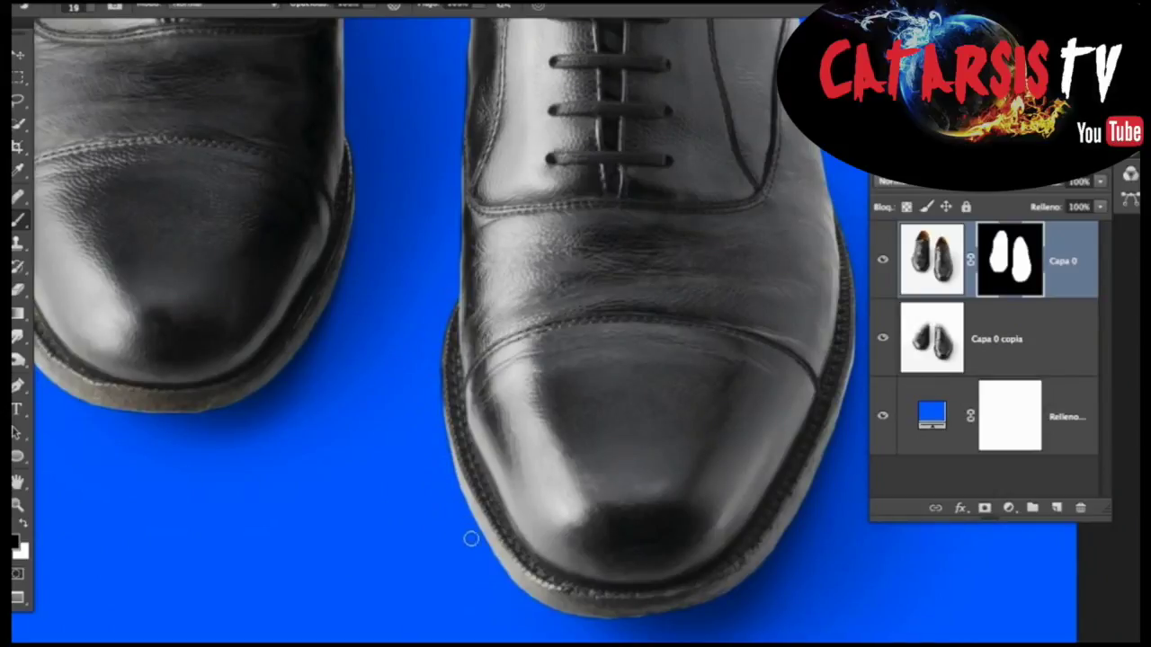
# - Select the Capa 0 copia shadow layer and resize the soft brush to about 342 px
pyautogui.hscroll(4, 496, 297)
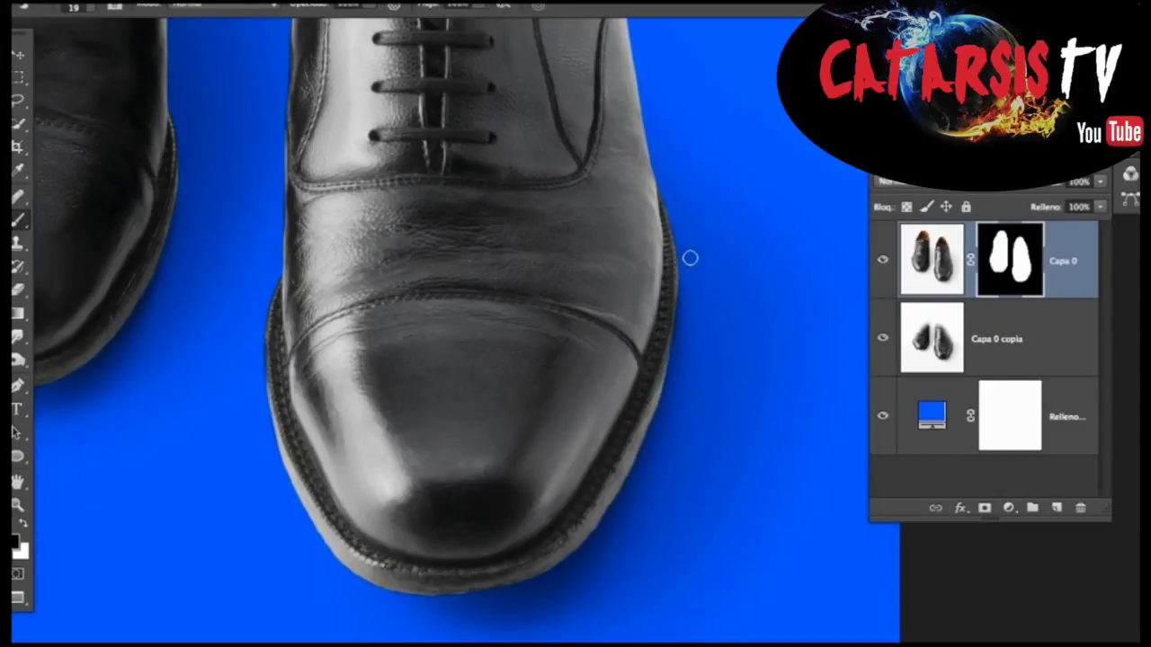
pyautogui.click(954, 337)
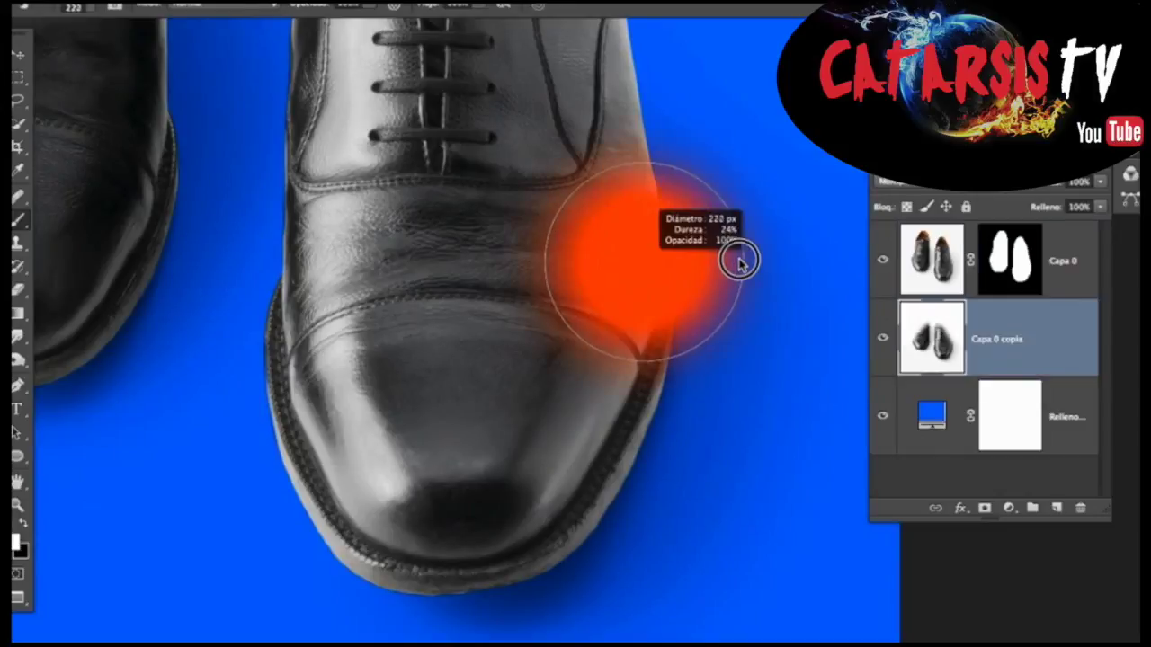
pyautogui.hscroll(4, 642, 257)
pyautogui.moveTo(623, 288); pyautogui.dragTo(660, 257)
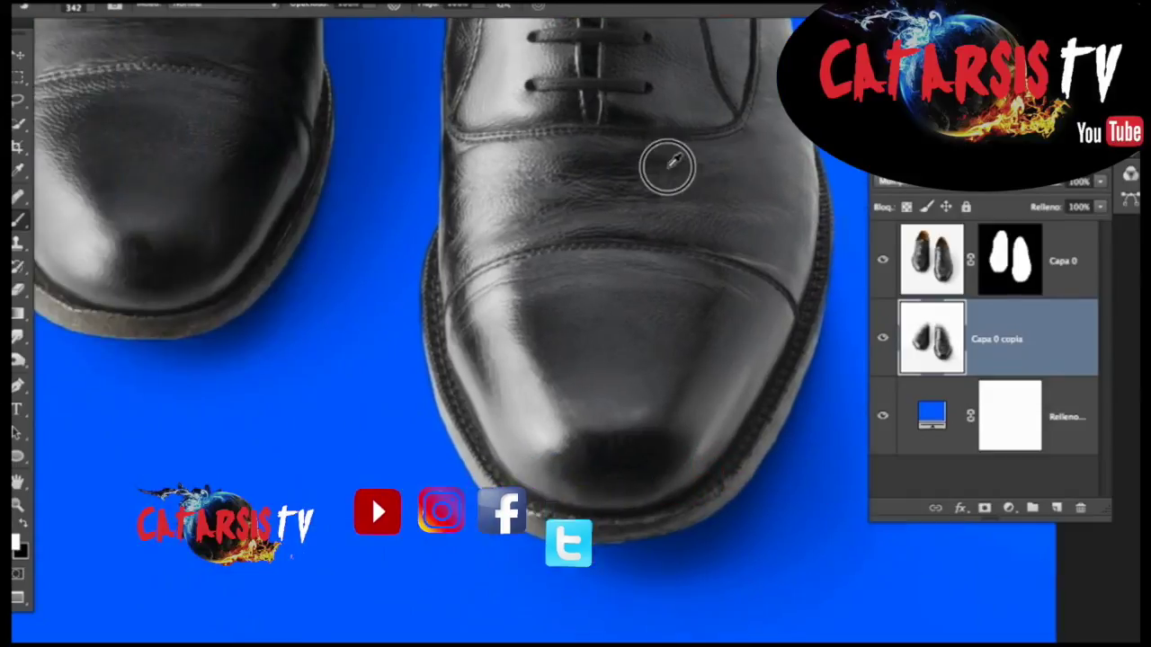
# - Zoom out to the whole document and hide Capa 0 copia to check both shoes on blue
pyautogui.moveTo(668, 167)
pyautogui.mouseDown()
pyautogui.moveTo(835, 231)
pyautogui.moveTo(685, 275)
pyautogui.mouseUp()
pyautogui.scroll(-3, 685, 275)
pyautogui.scroll(-3, 712, 260)
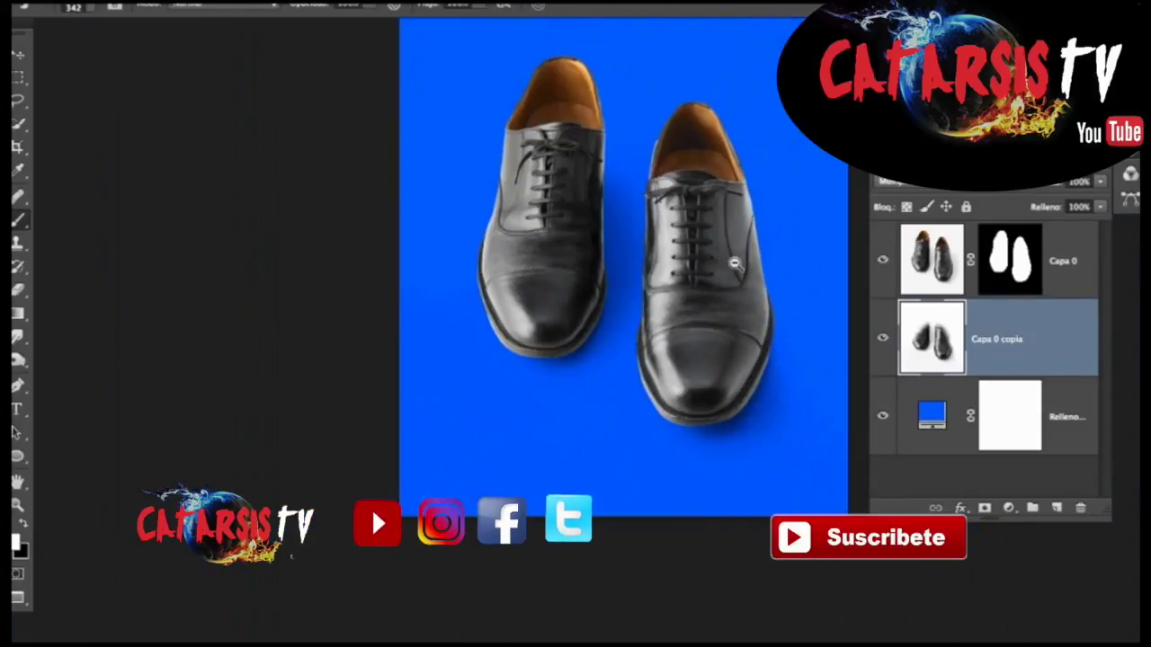
pyautogui.click(883, 416)
pyautogui.click(883, 339)
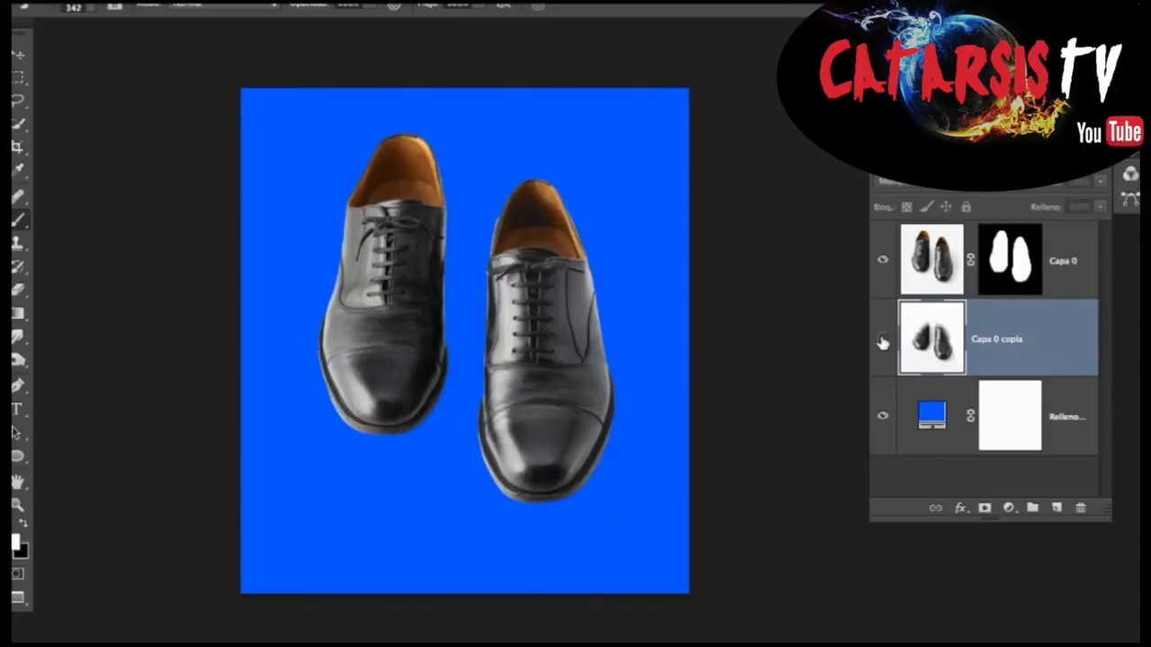
pyautogui.click(883, 339)
pyautogui.click(883, 339)
pyautogui.click(883, 260)
pyautogui.click(883, 261)
pyautogui.click(883, 260)
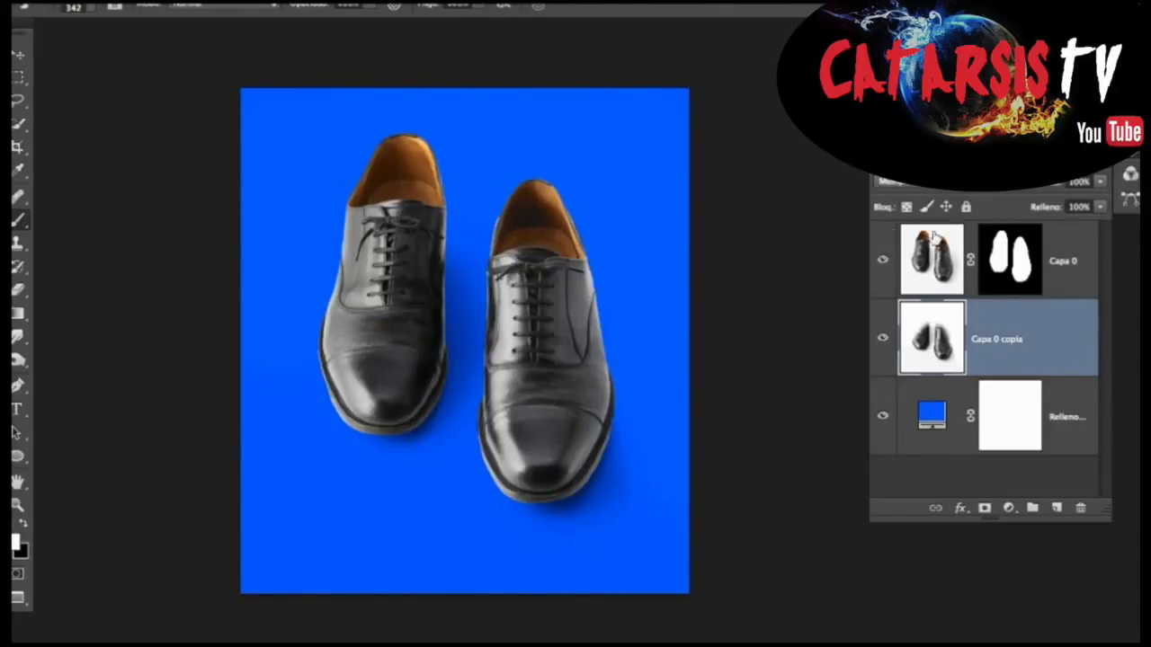
pyautogui.keyDown('alt'); pyautogui.click(1007, 270); pyautogui.keyUp('alt')
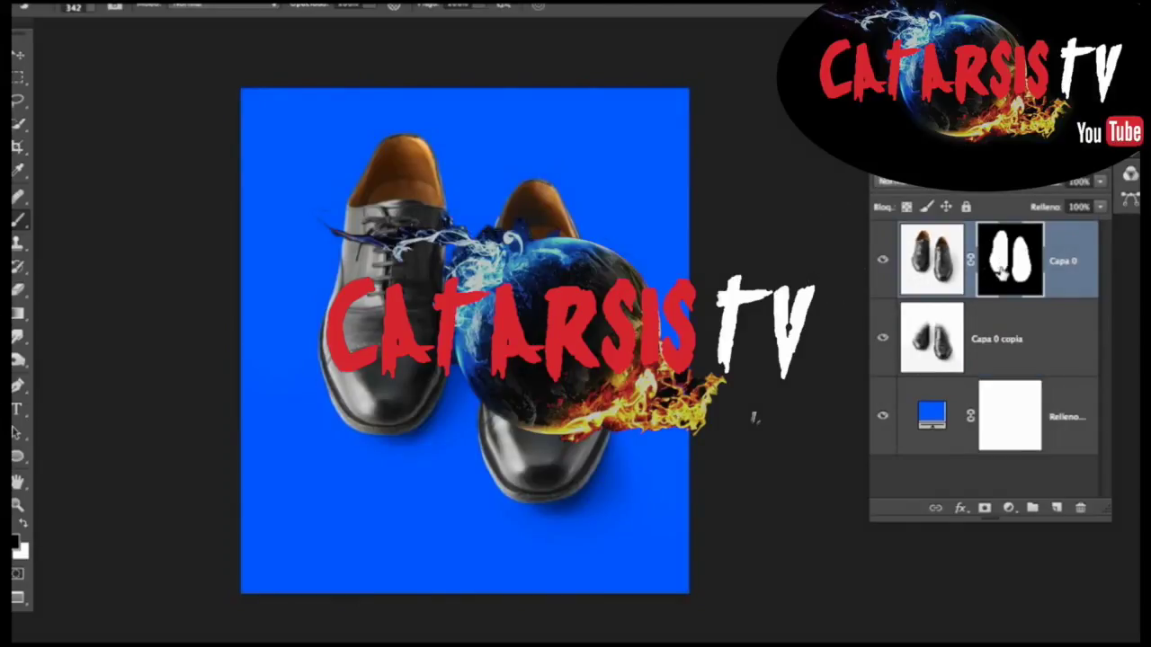
pyautogui.keyDown('alt'); pyautogui.click(1007, 270); pyautogui.keyUp('alt')
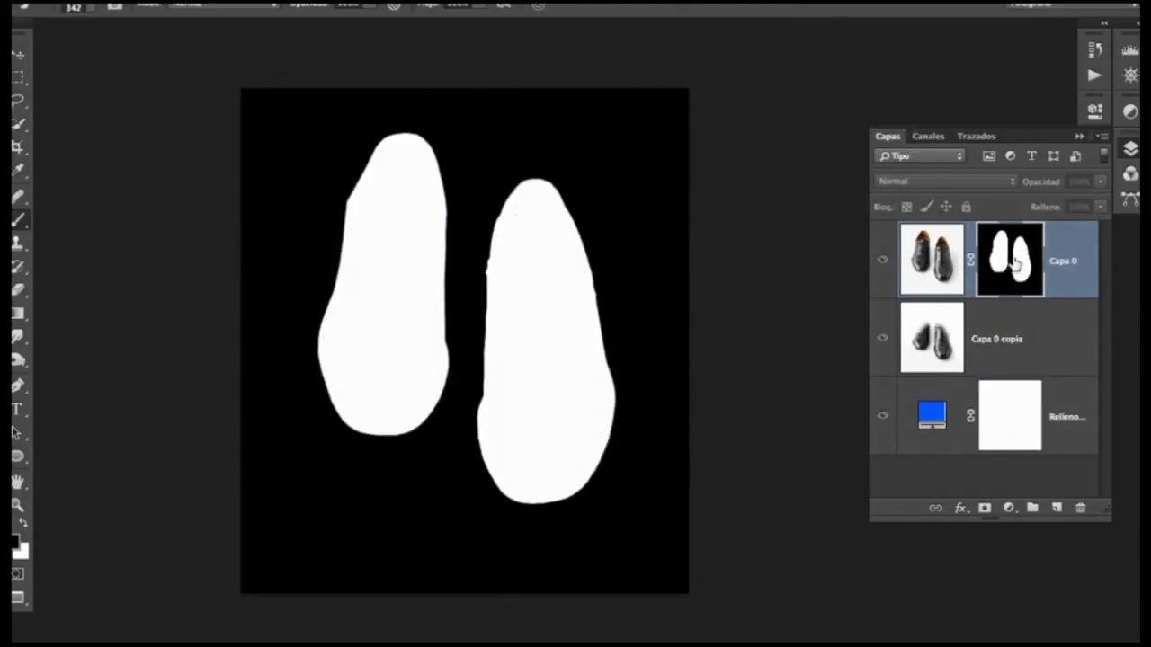